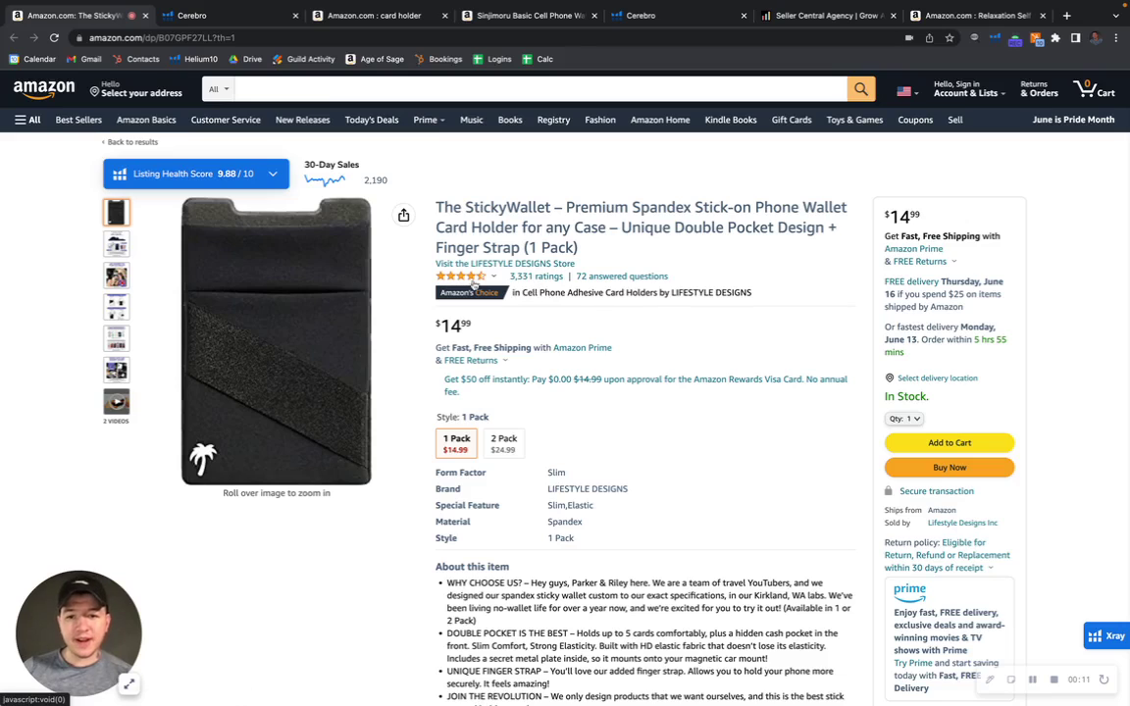
Switch to the Cerebro report for the StickyWallet listing (B07GPF27LL) and examine its sponsored versus organic keyword distribution
mouse_move(479, 279)
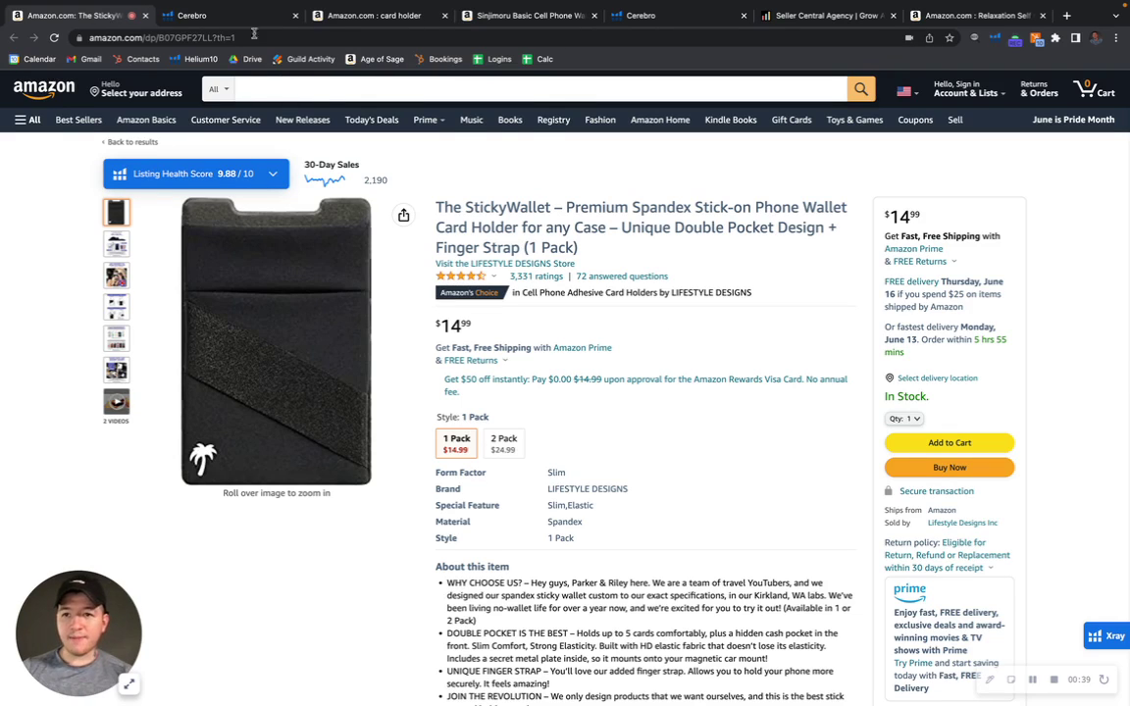
click(211, 16)
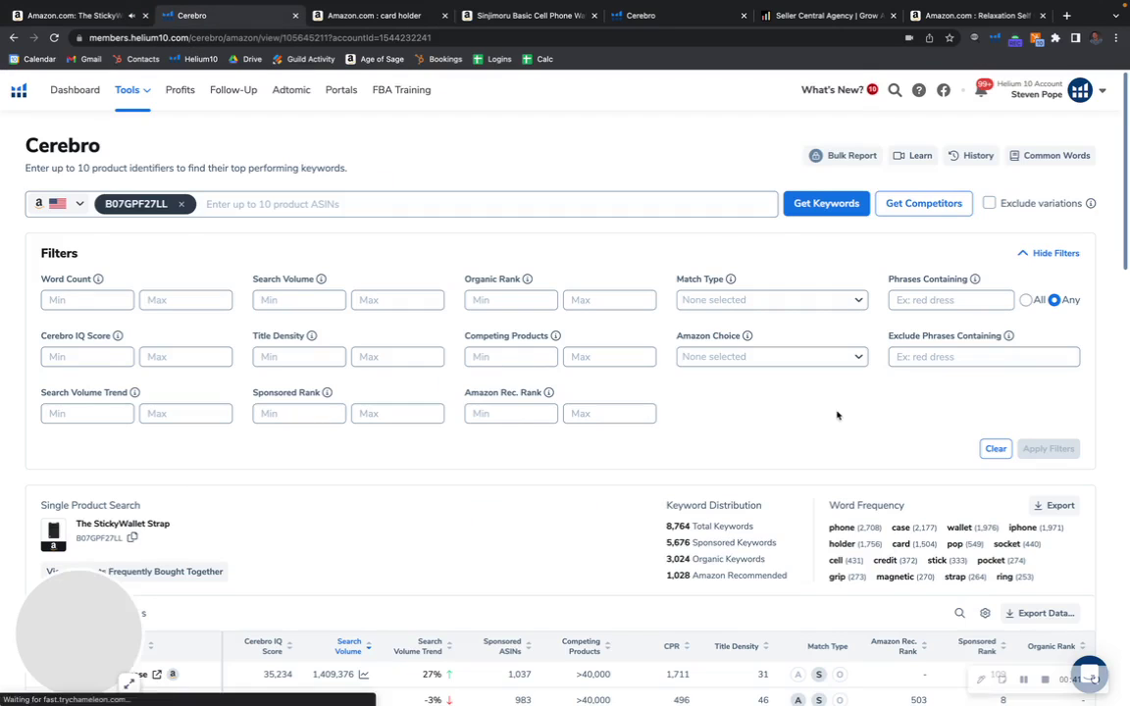
scroll(838, 416, down, 2)
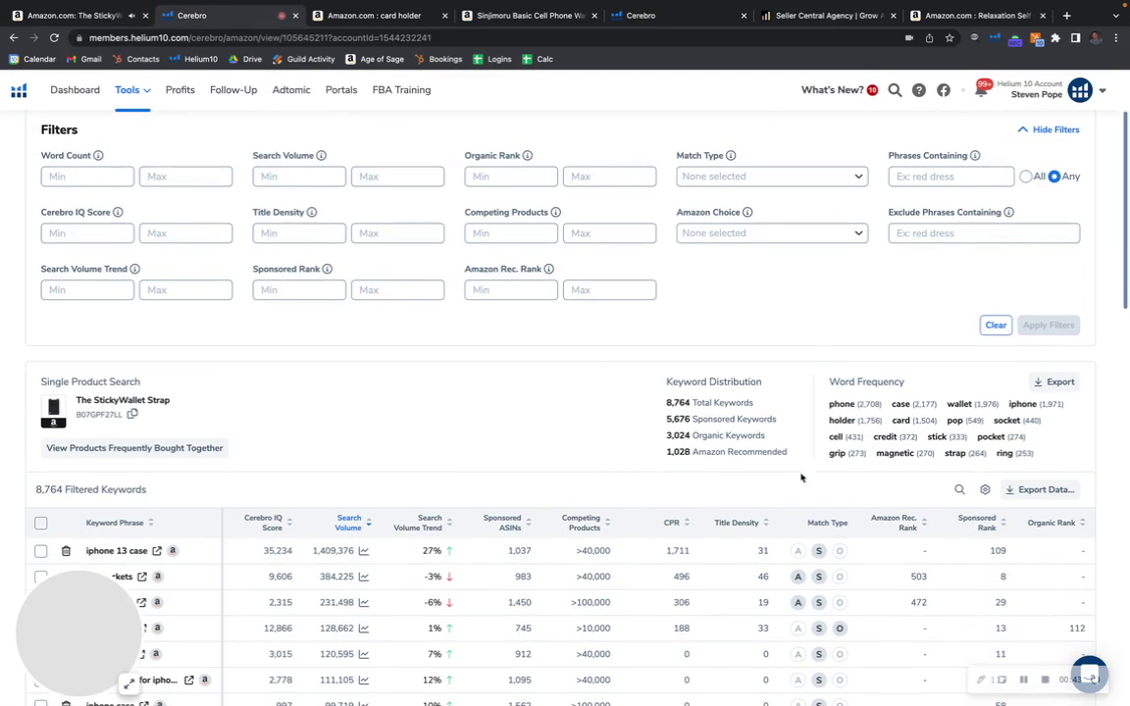
scroll(791, 365, down, 1)
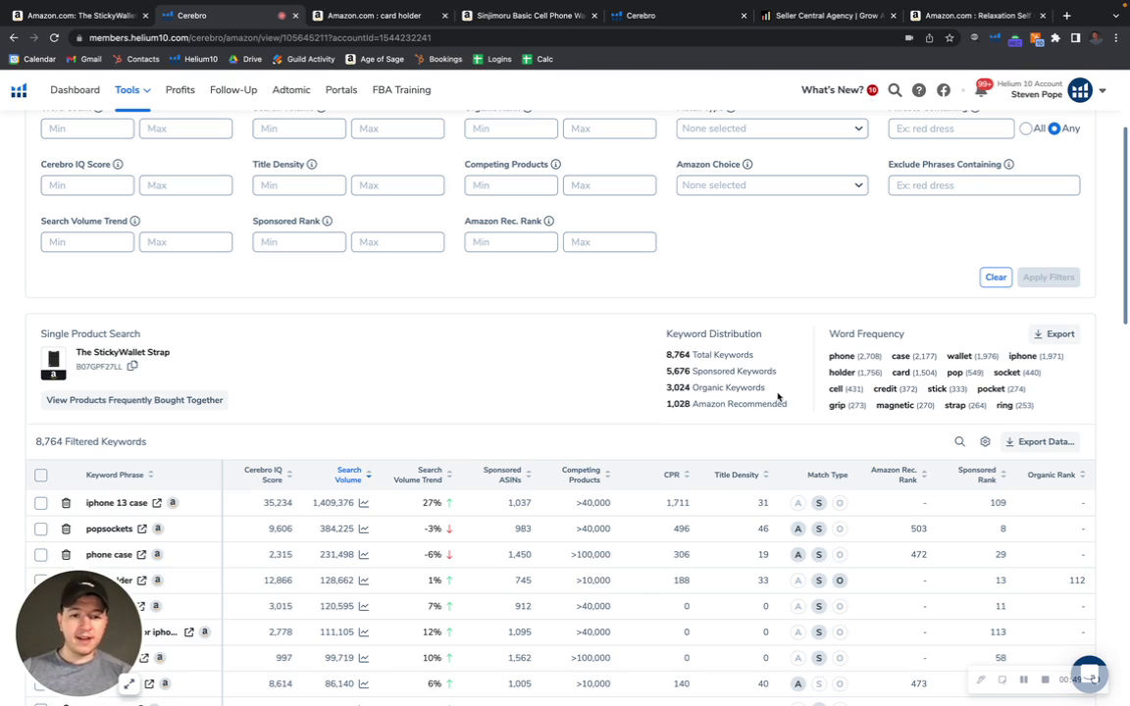
drag(777, 393, 666, 373)
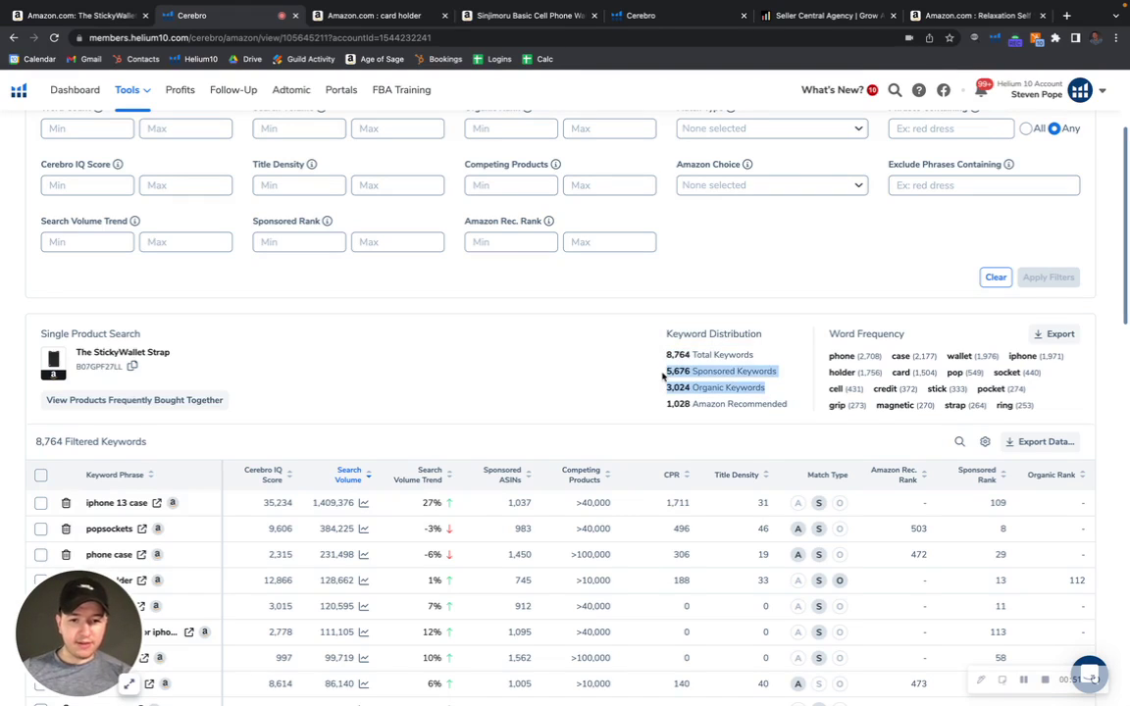
click(673, 371)
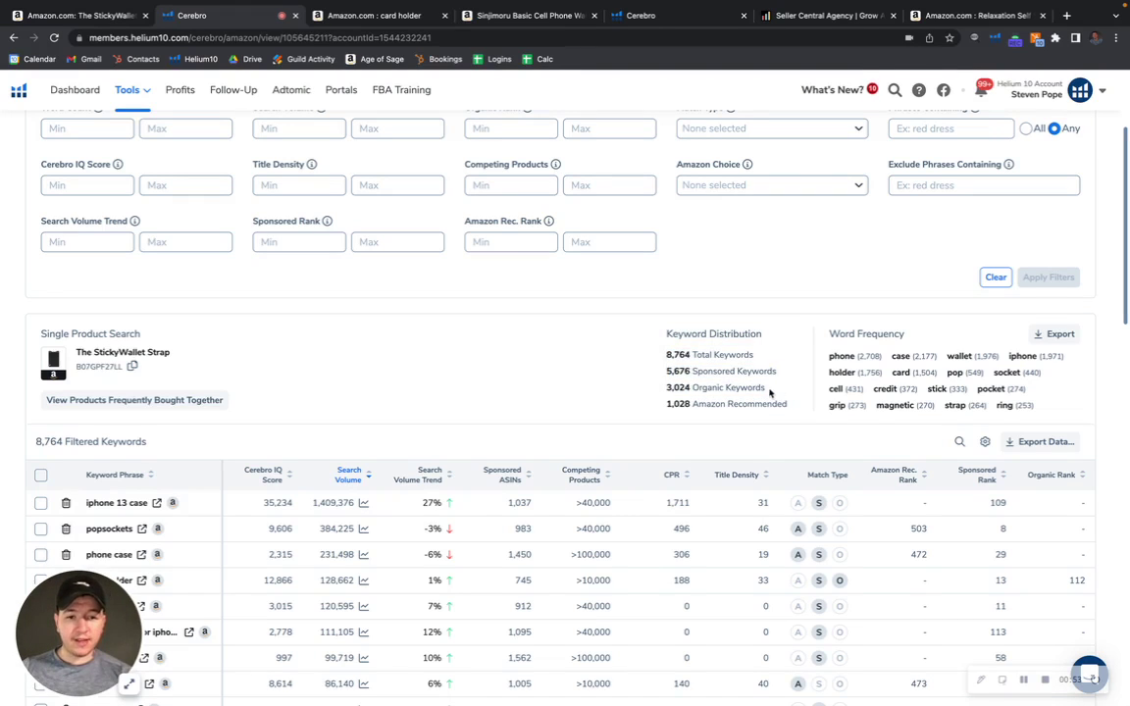
drag(767, 389, 663, 375)
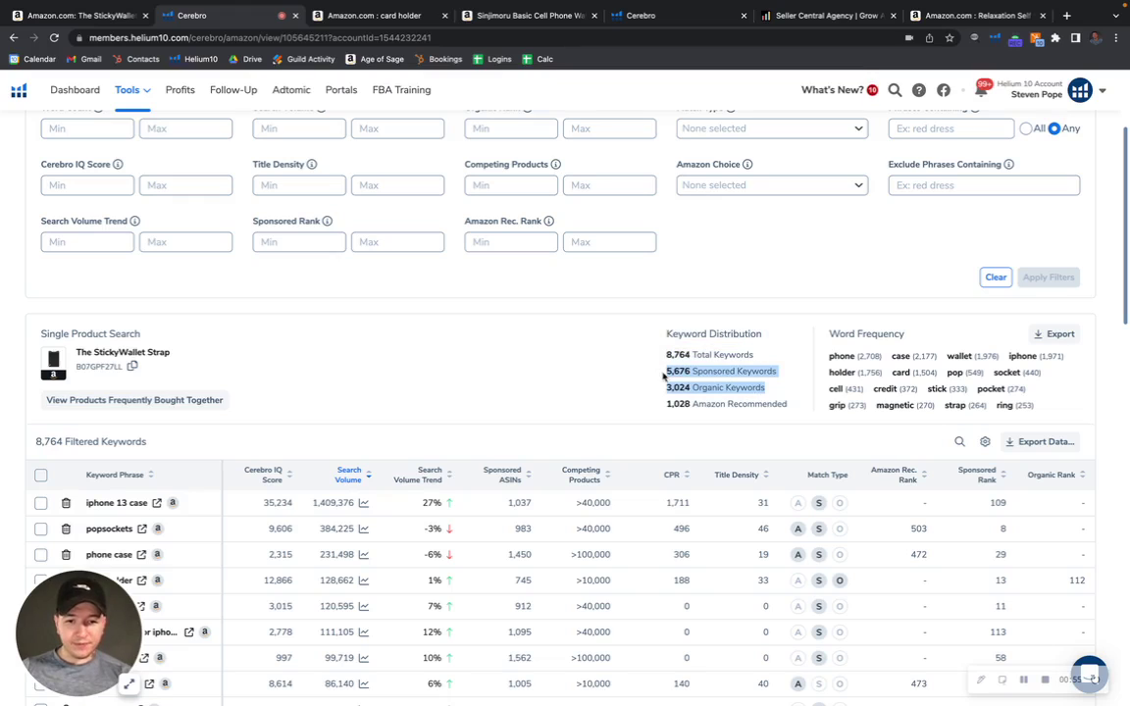
click(655, 378)
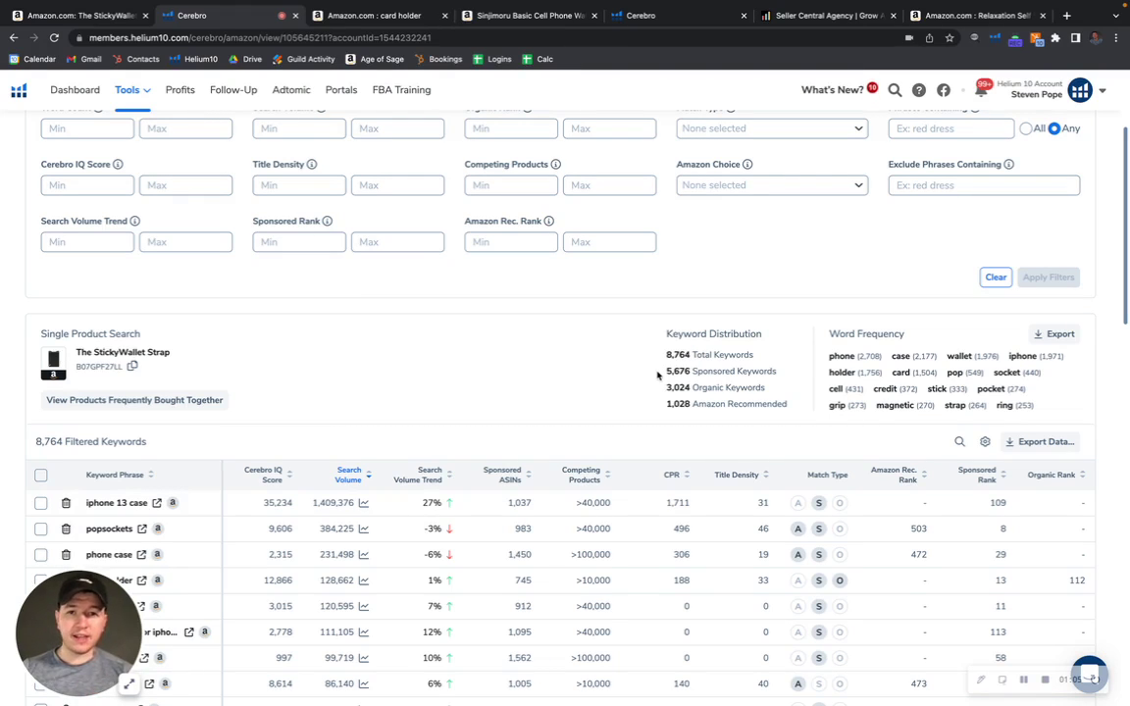
Examine the StickyWallet's organic ranks for the keywords with the highest search volume
scroll(464, 356, down, 2)
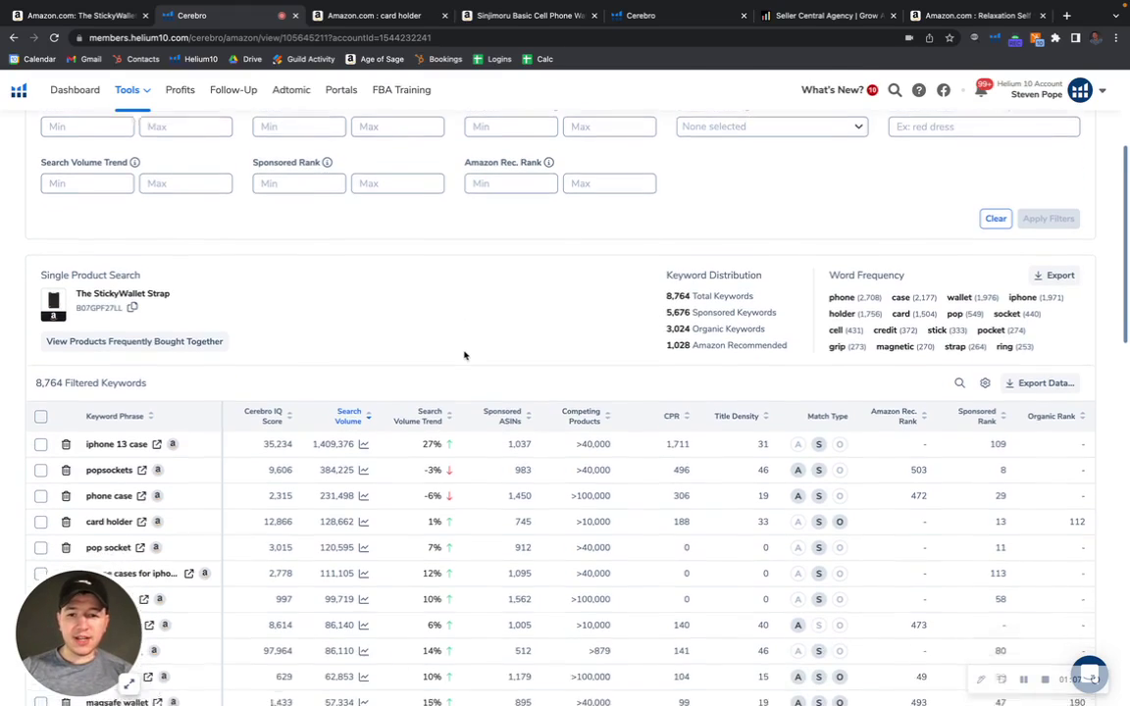
scroll(333, 338, down, 1)
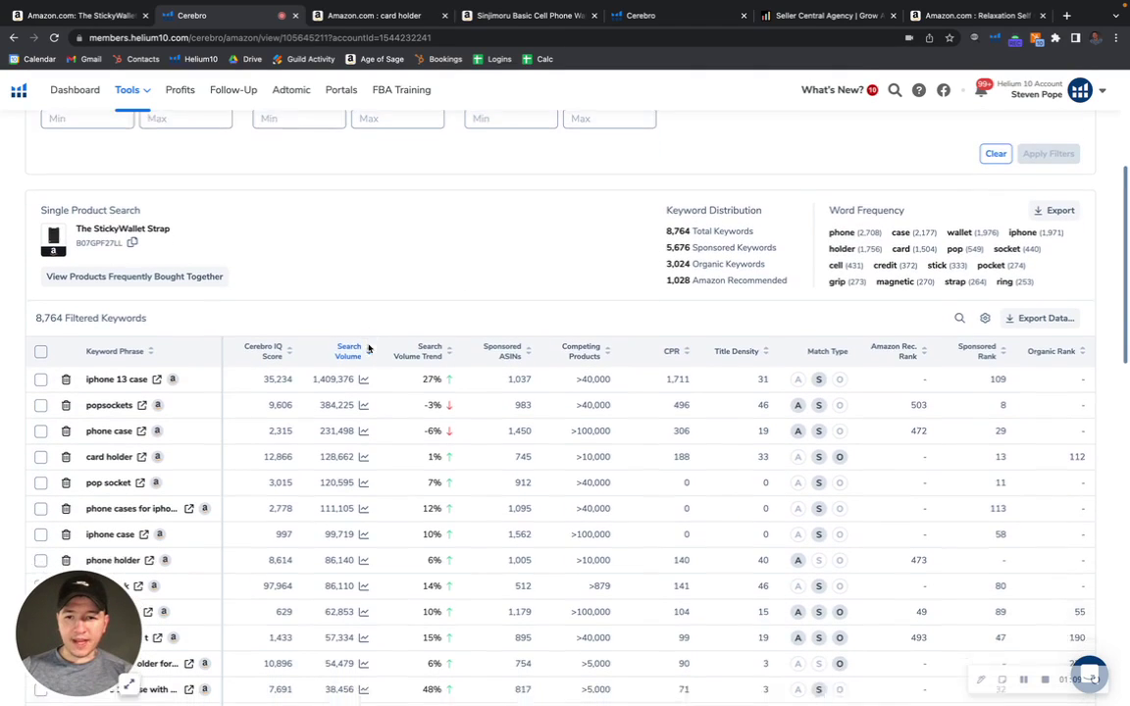
scroll(1035, 348, down, 3)
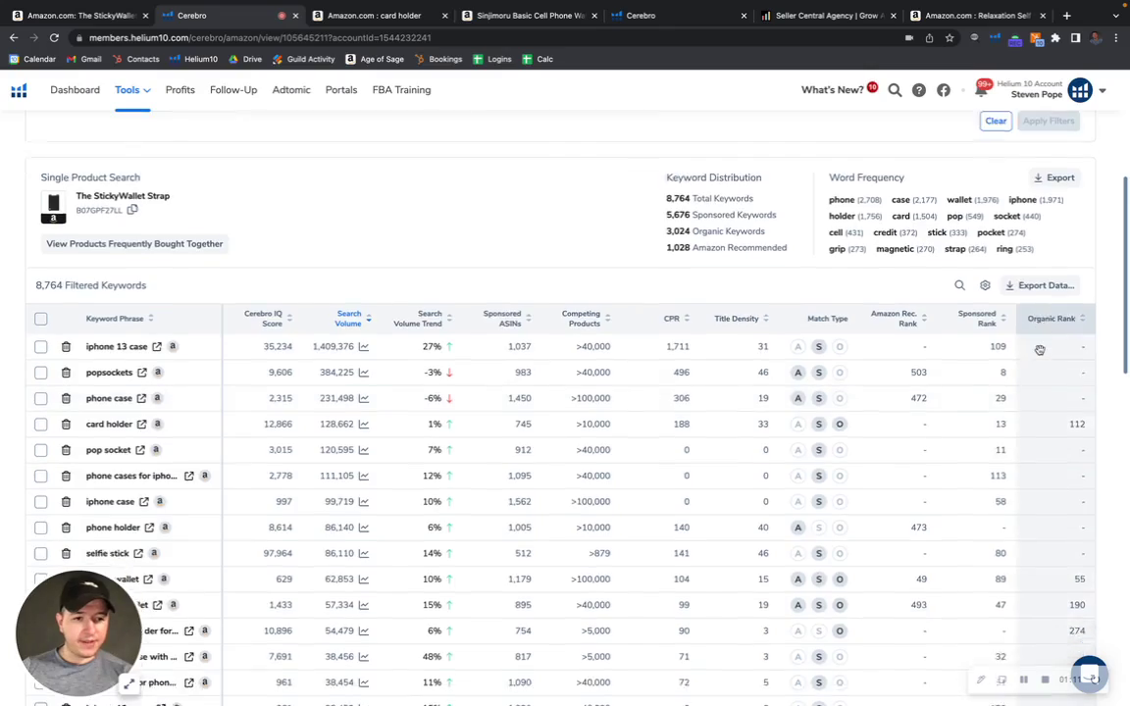
scroll(1087, 300, down, 10)
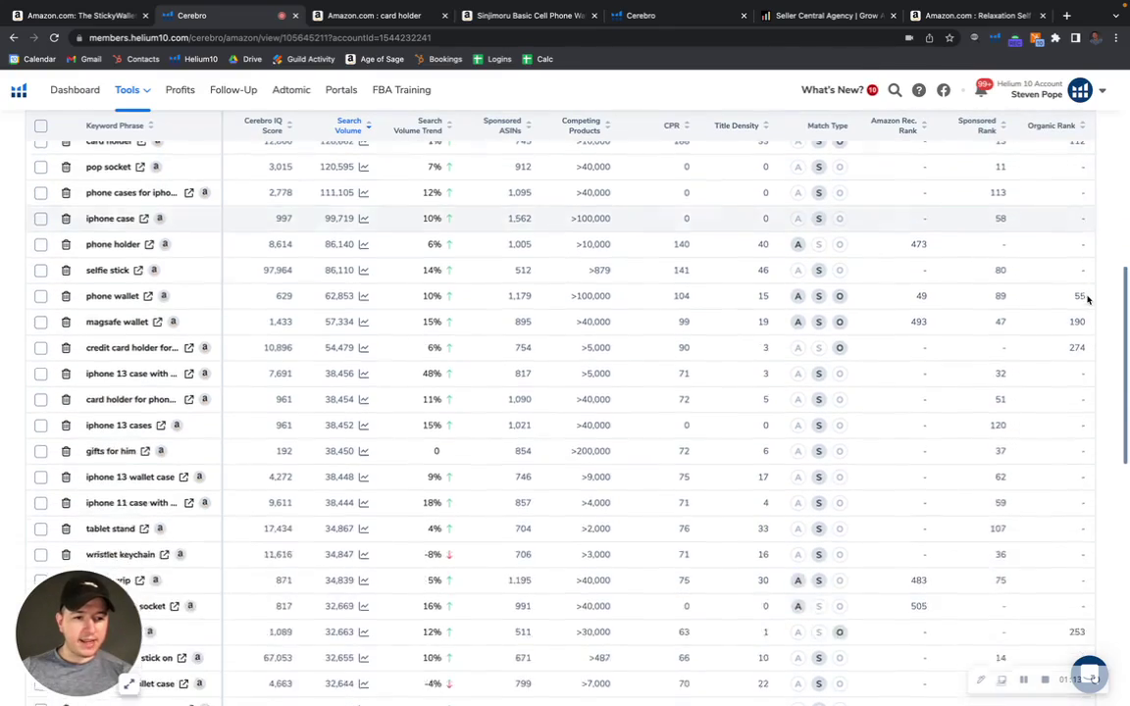
scroll(1086, 300, up, 8)
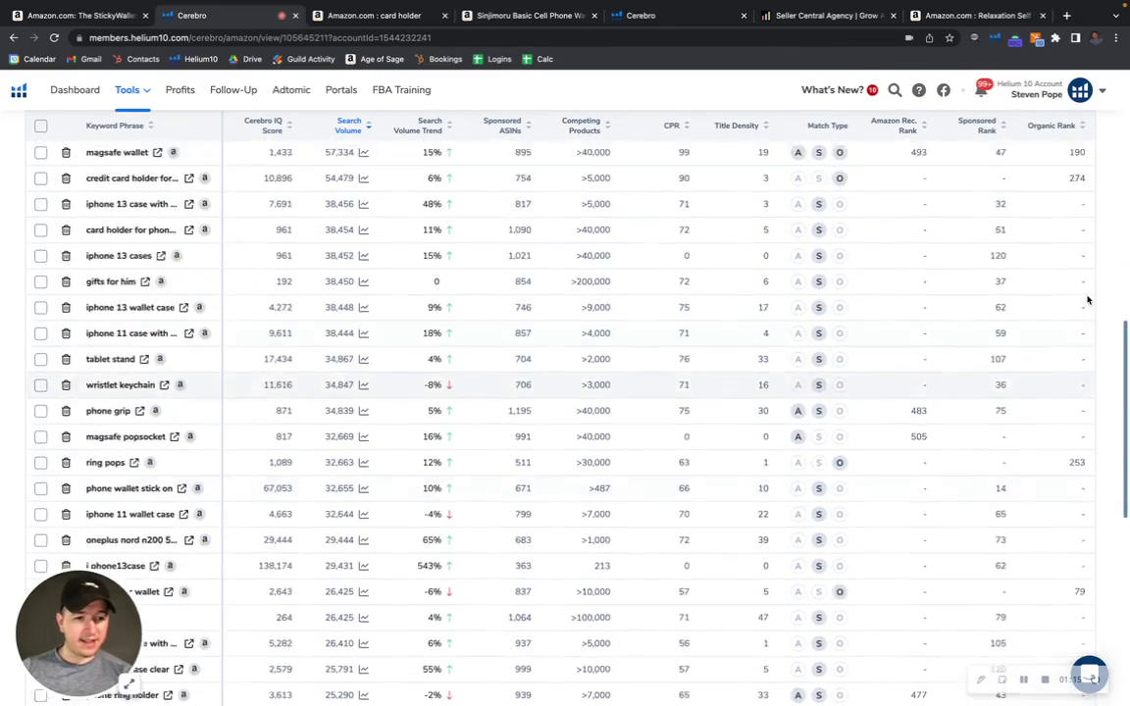
scroll(1083, 363, up, 3)
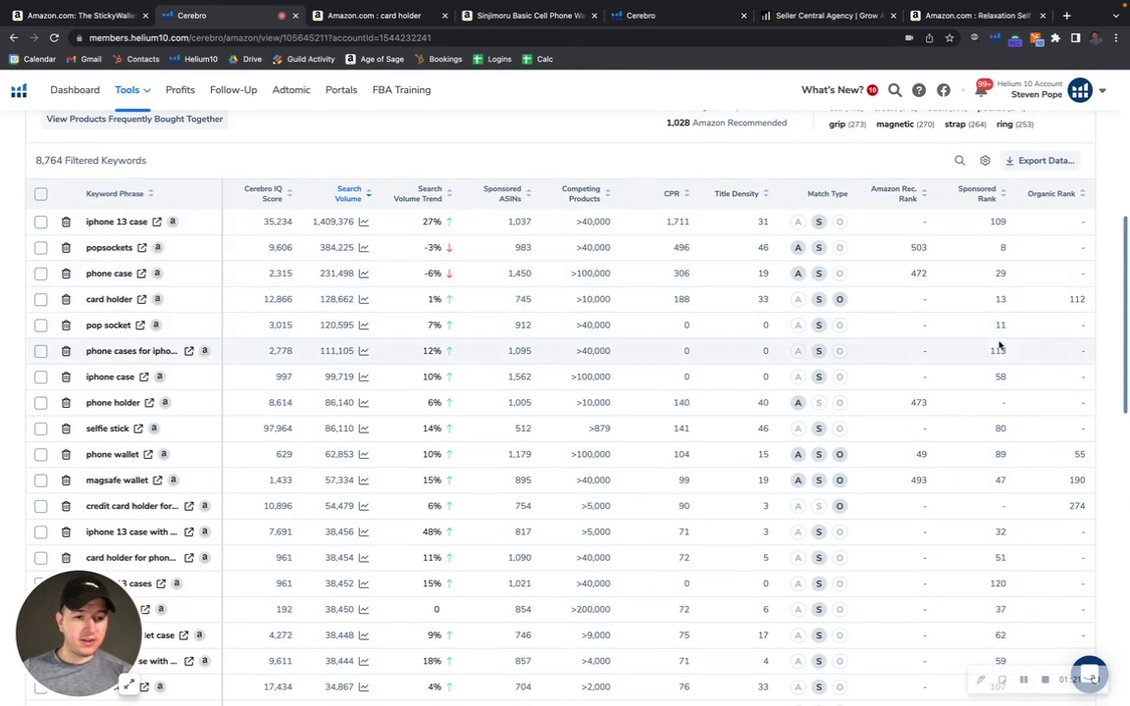
Examine the StickyWallet's sponsored ranks across the high-volume keywords in the keyword table
scroll(997, 367, down, 5)
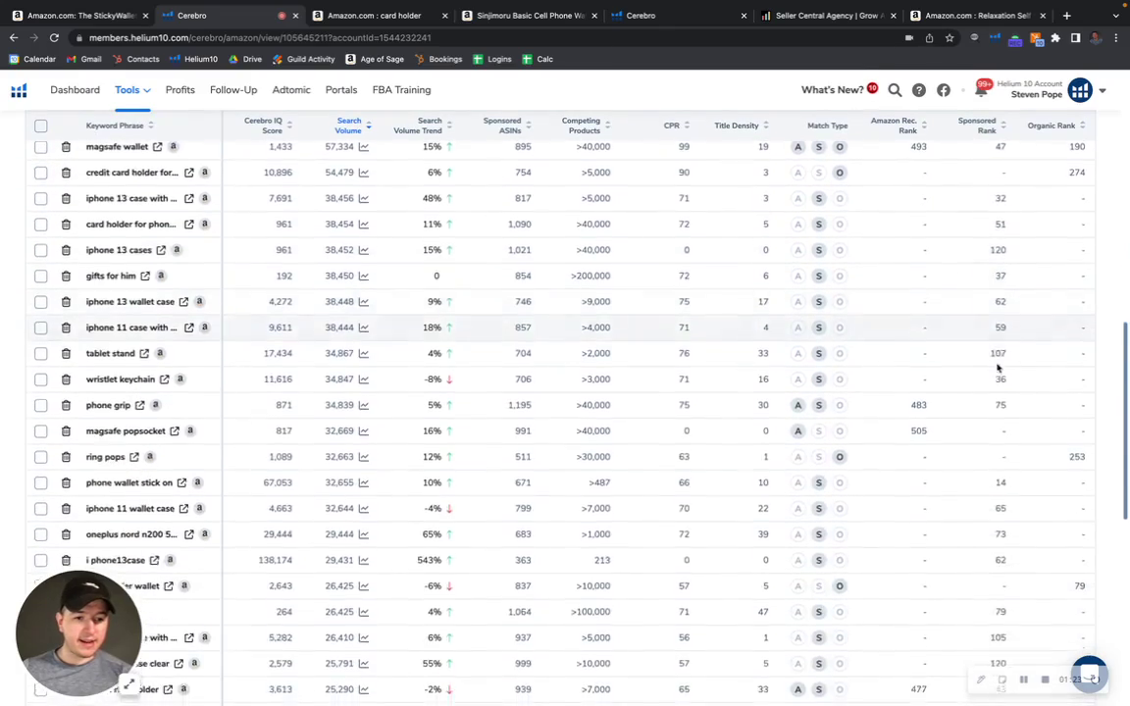
scroll(997, 367, down, 1)
scroll(997, 368, down, 1)
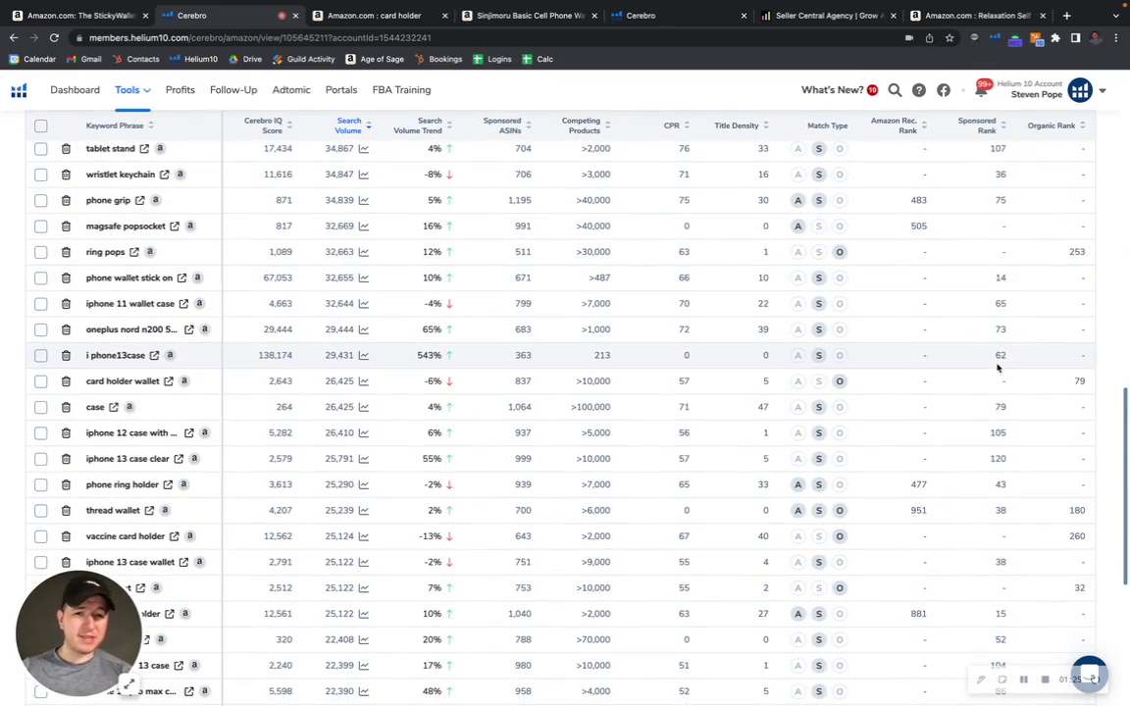
scroll(998, 363, down, 1)
scroll(997, 363, down, 3)
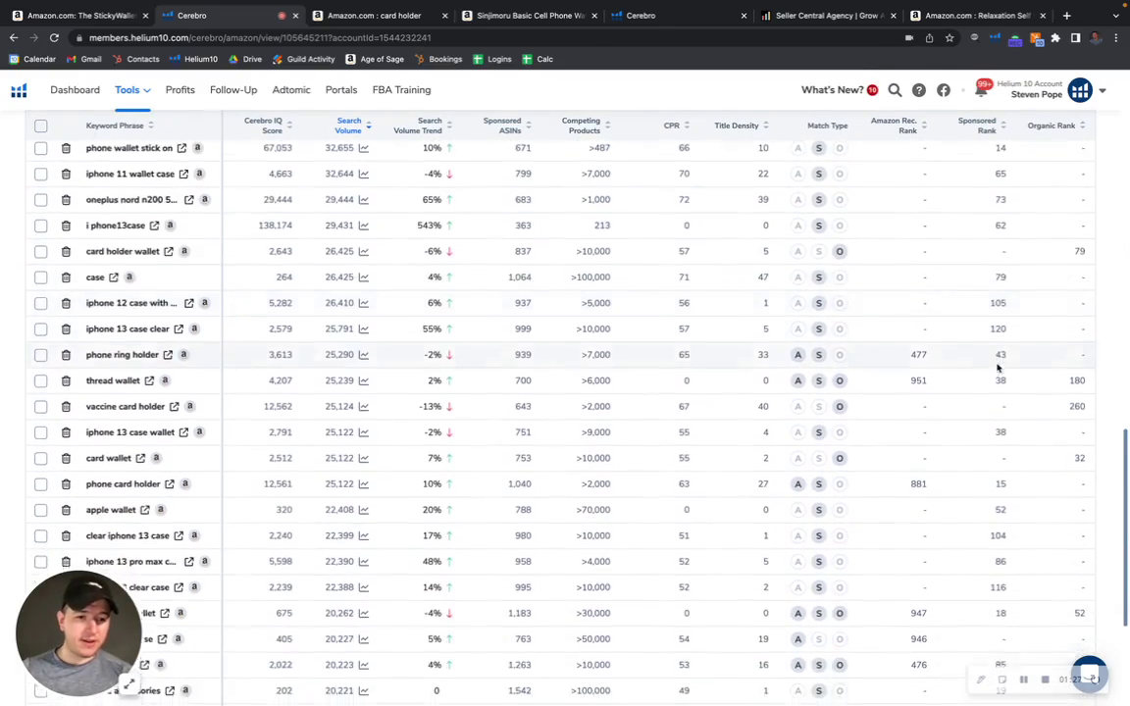
scroll(997, 367, up, 12)
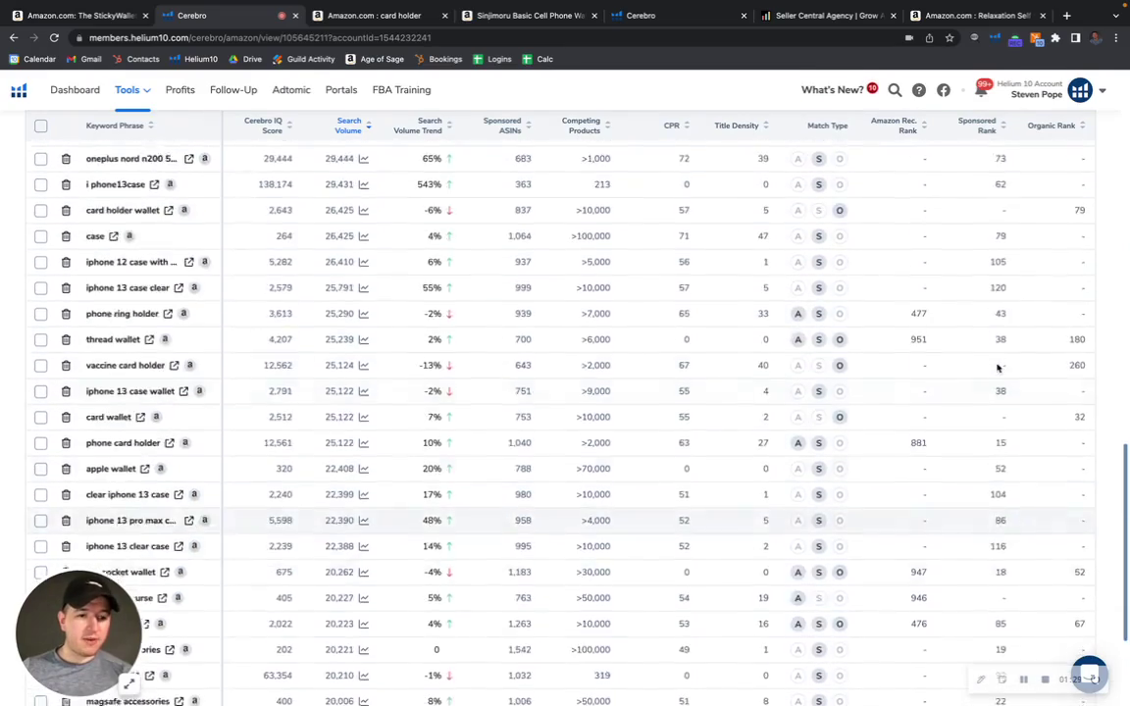
scroll(997, 367, up, 3)
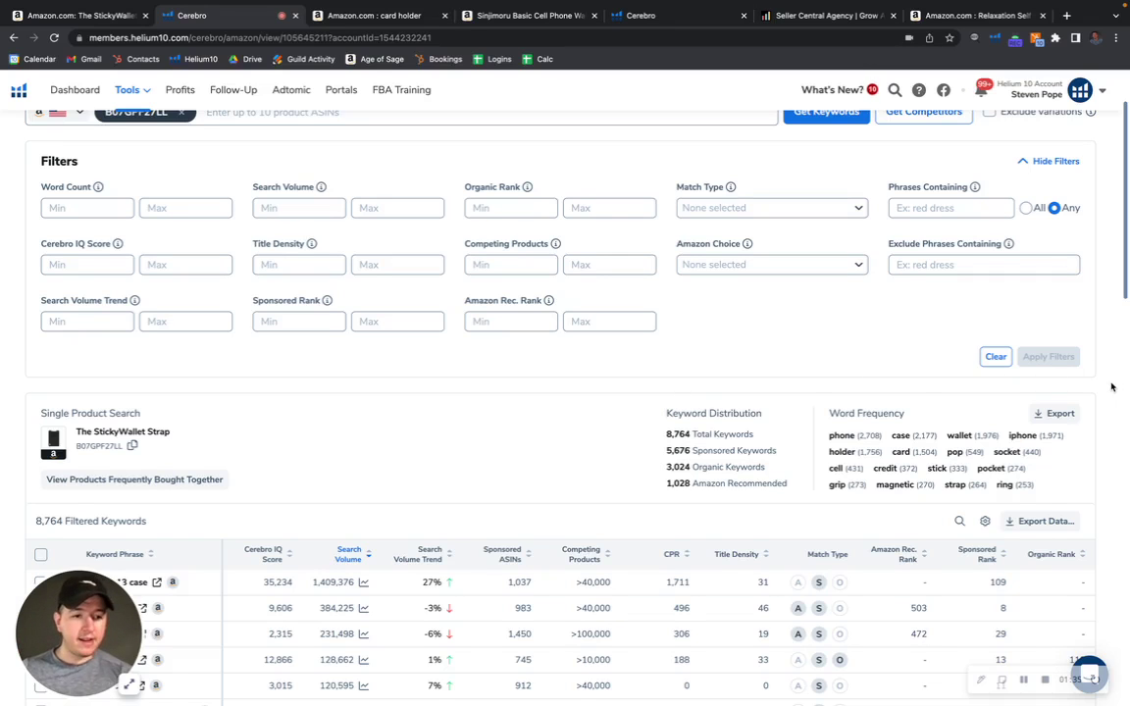
Compare the sponsored and organic ranks of the "card holder" keyword in the StickyWallet's keyword table
scroll(1111, 386, down, 3)
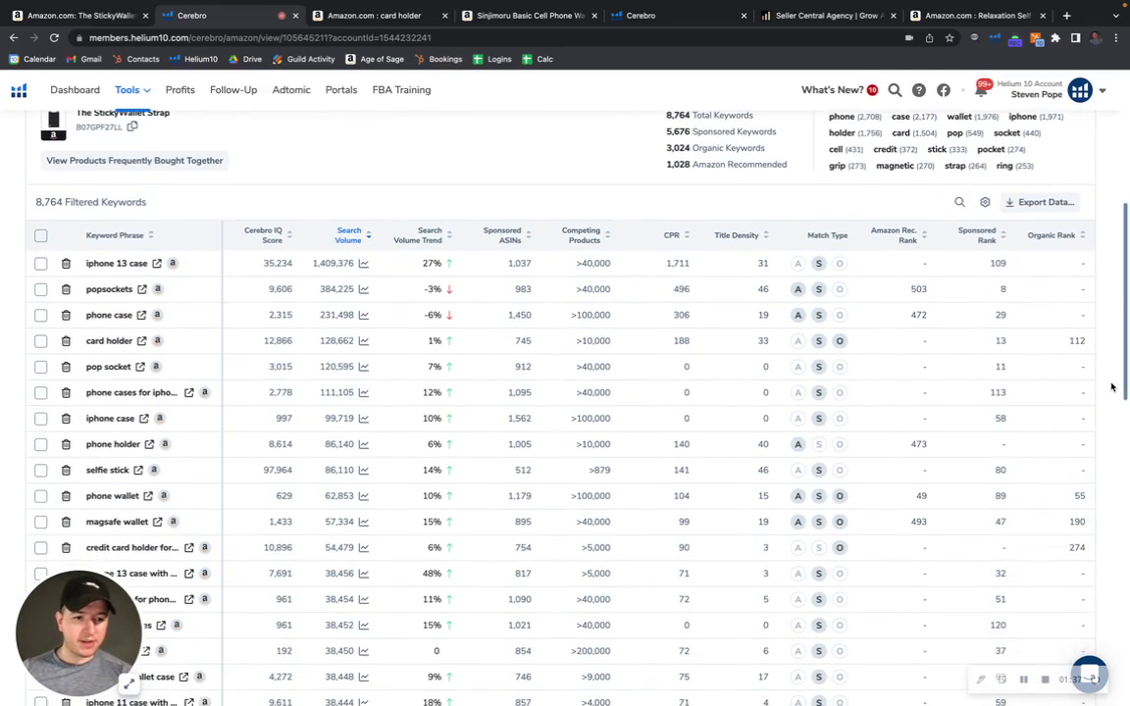
scroll(1108, 373, down, 1)
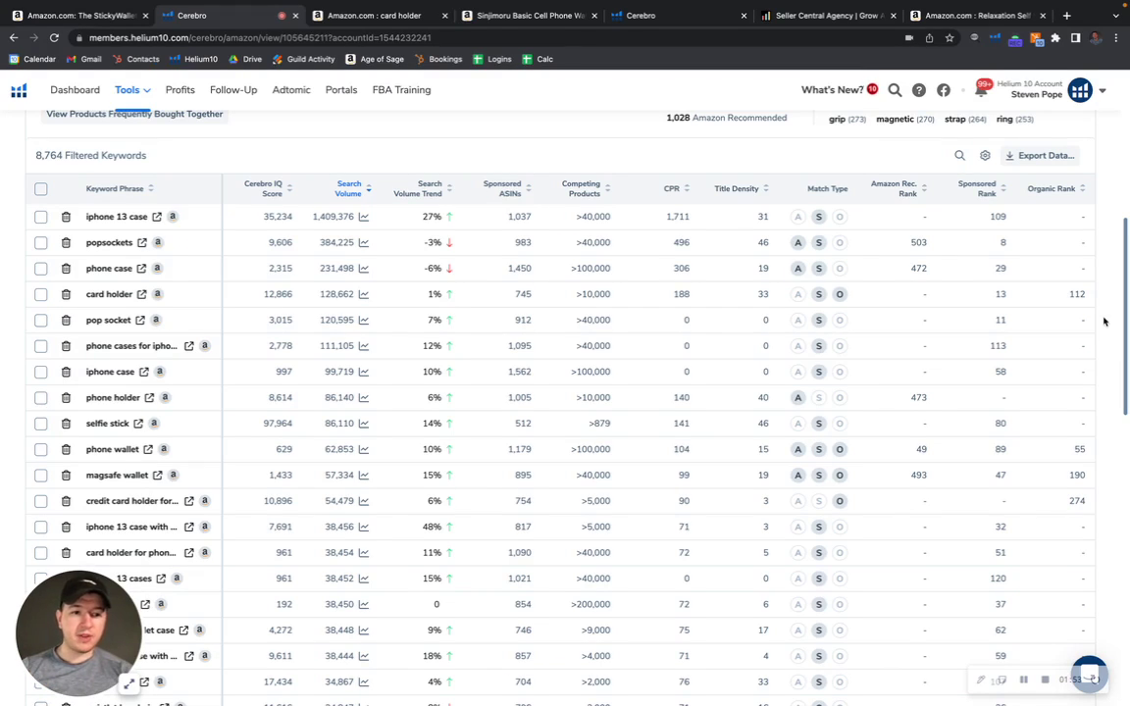
scroll(1109, 315, up, 3)
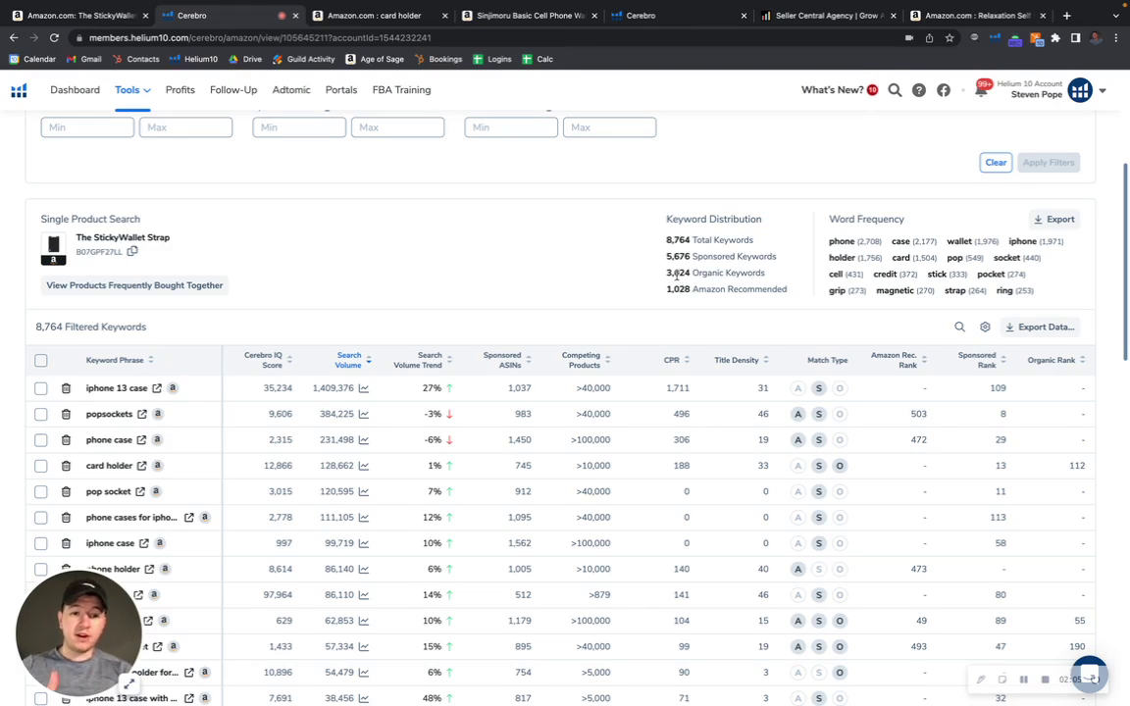
scroll(576, 285, down, 3)
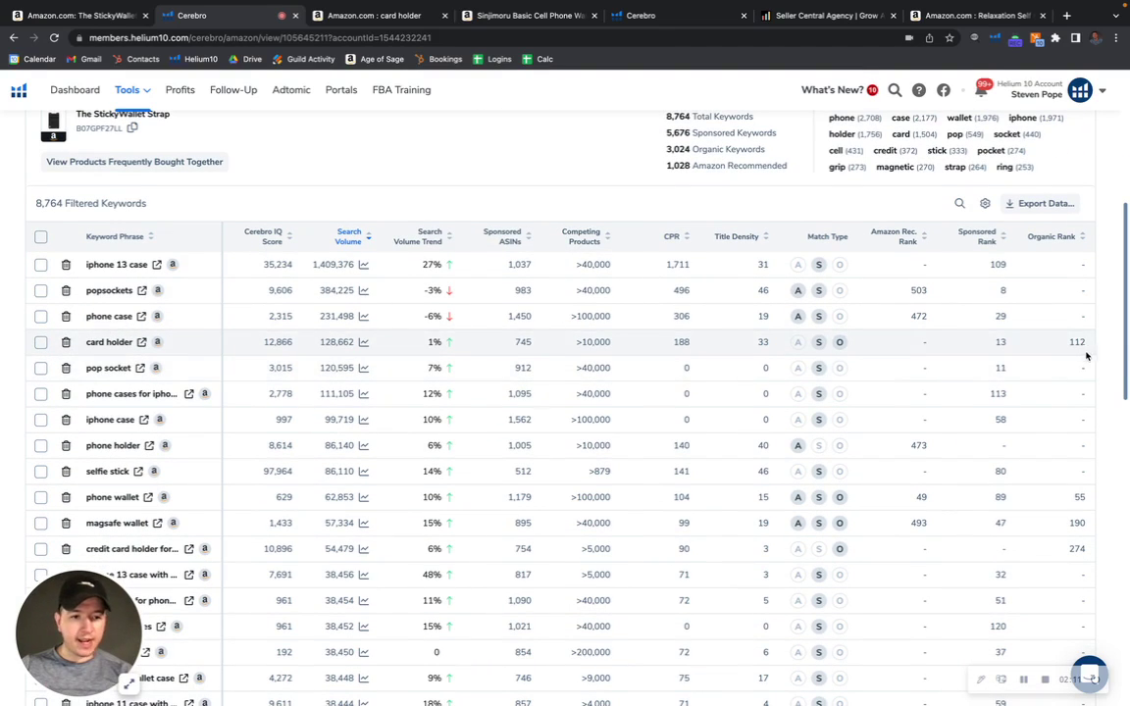
mouse_move(1079, 341)
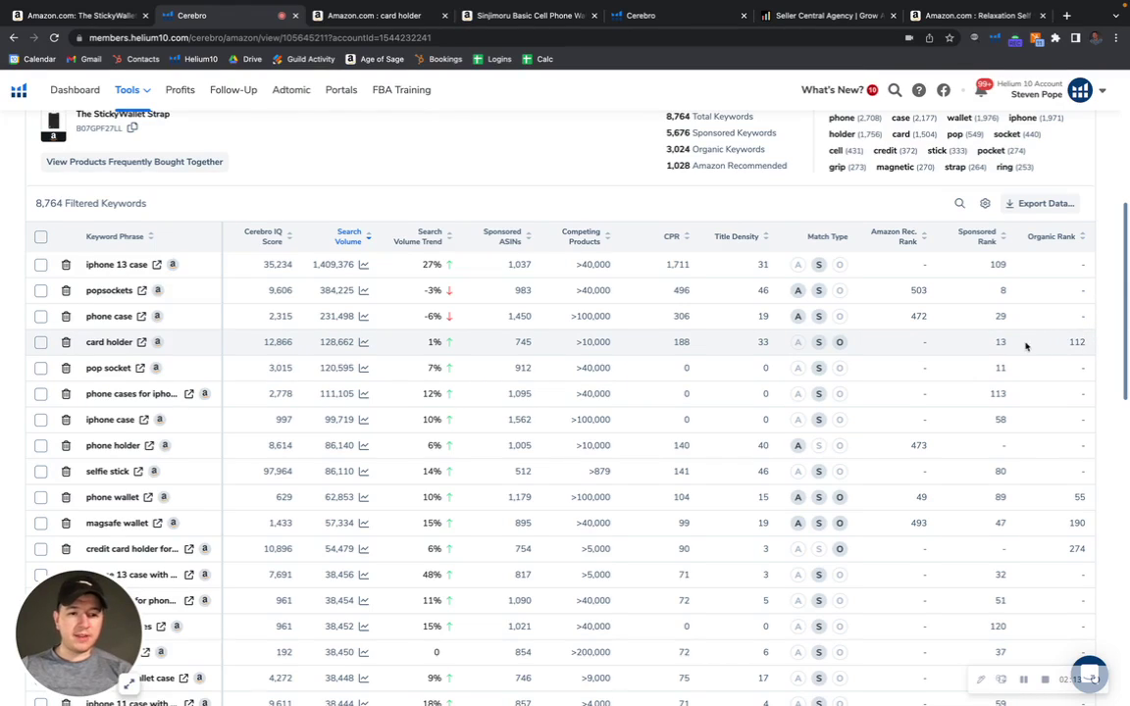
mouse_move(1001, 341)
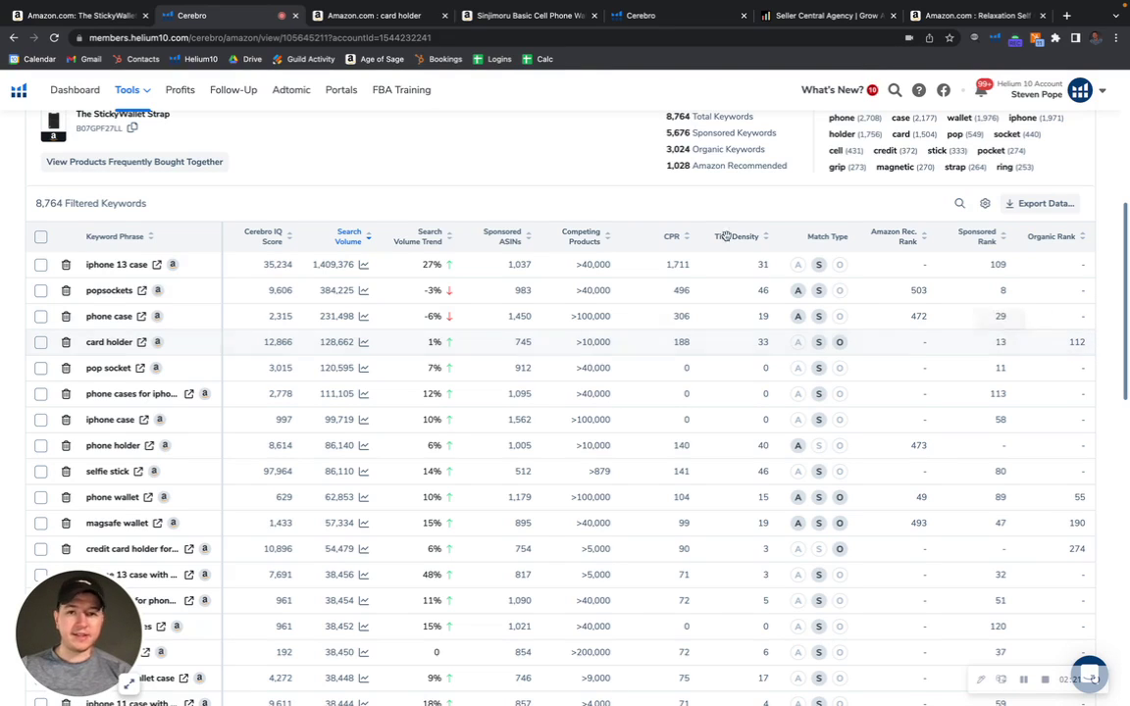
Switch to the Amazon Xray results for "card holder" and check the search volume and total revenue
click(369, 17)
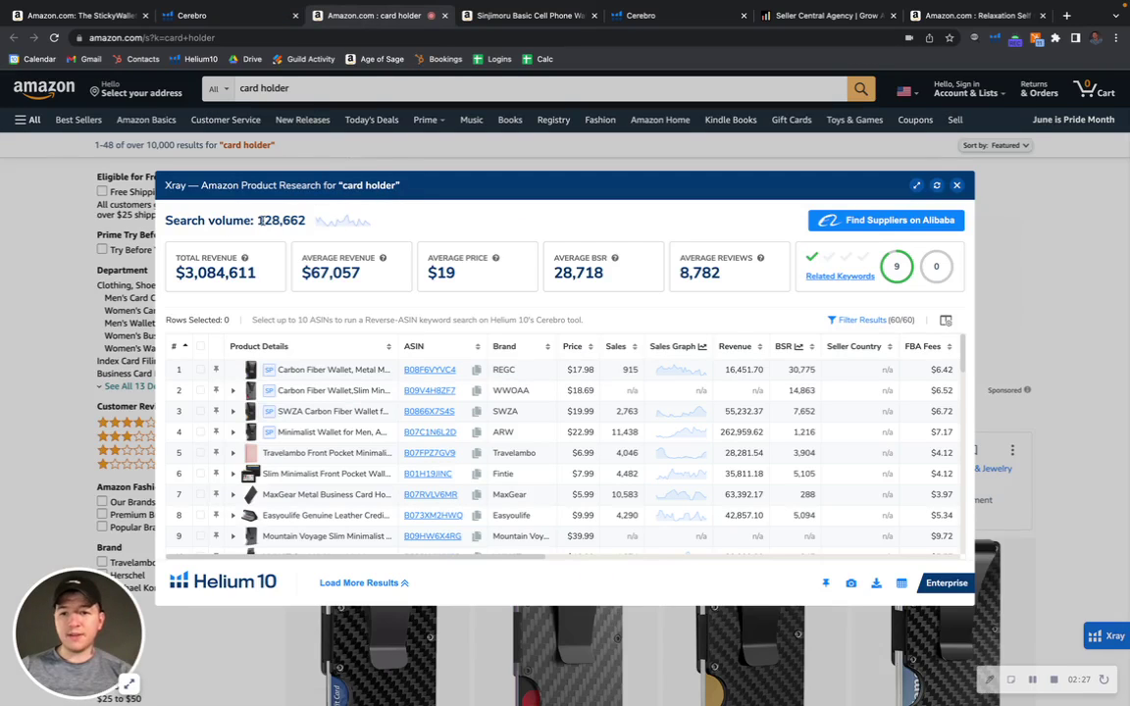
triple_click(200, 272)
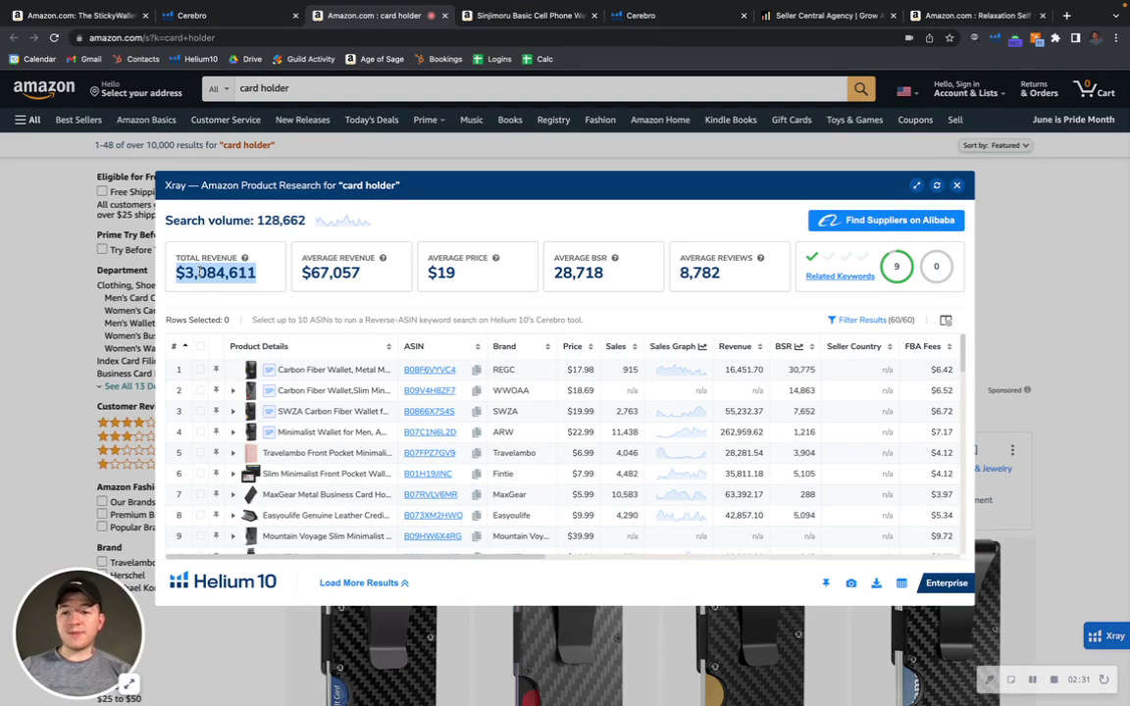
click(216, 304)
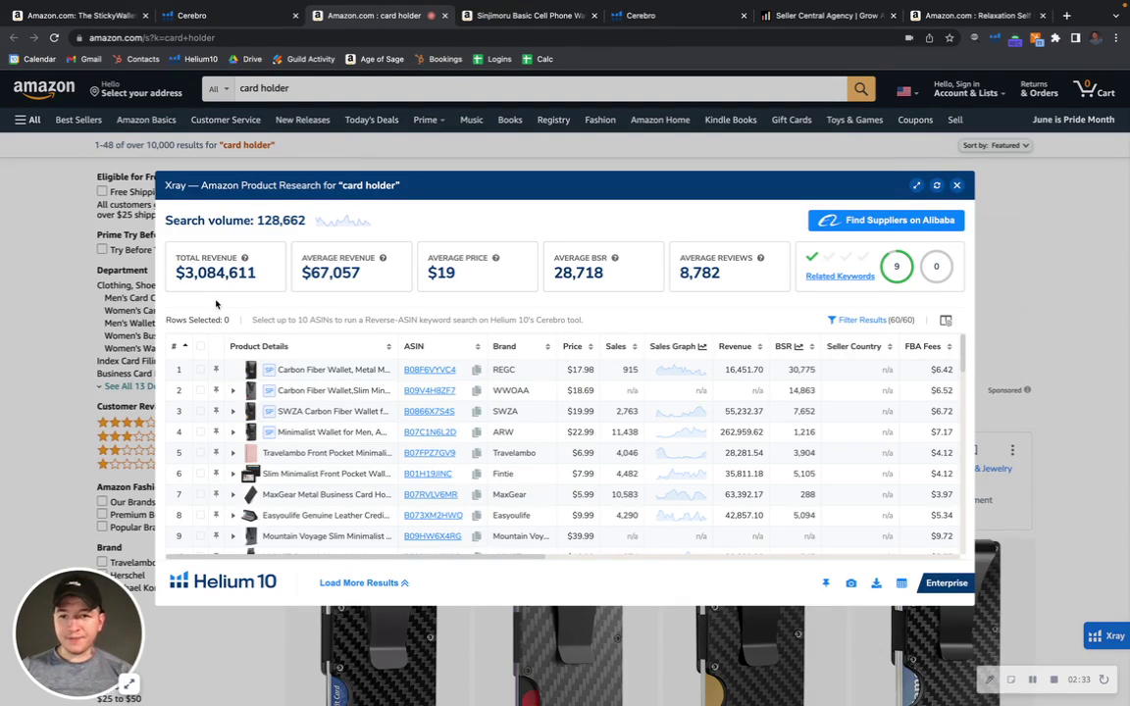
Switch to the competing Sinjimoru Basic Cell Phone Wallet listing on Amazon and view its product details
click(238, 17)
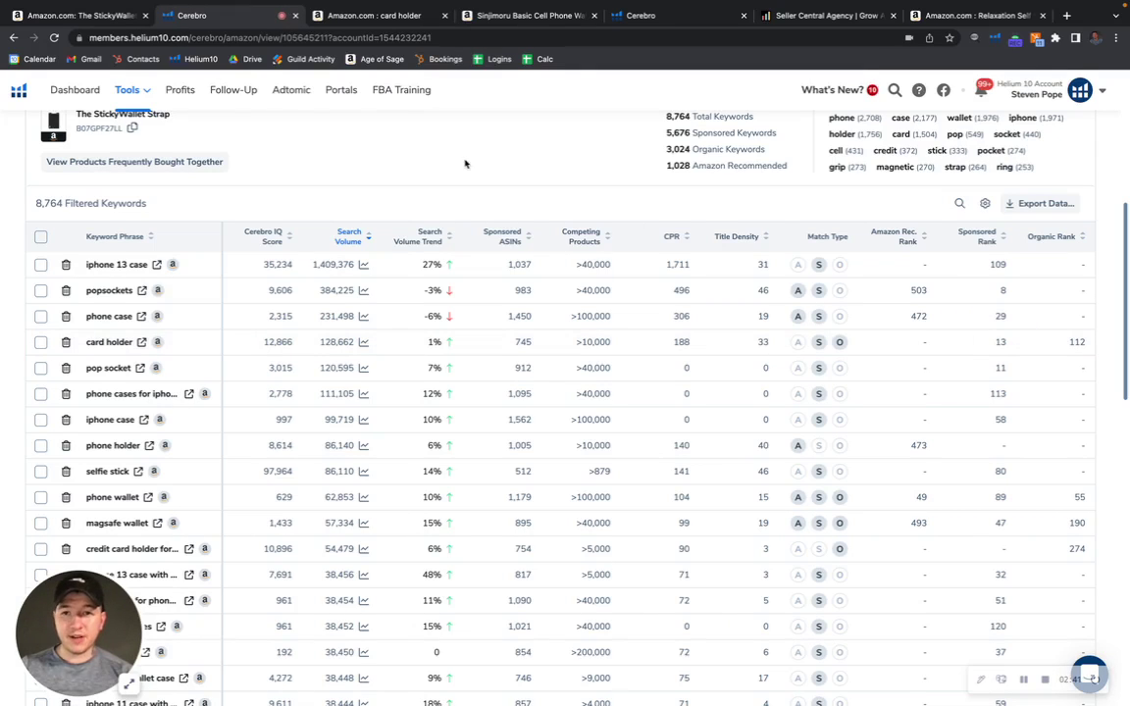
click(371, 15)
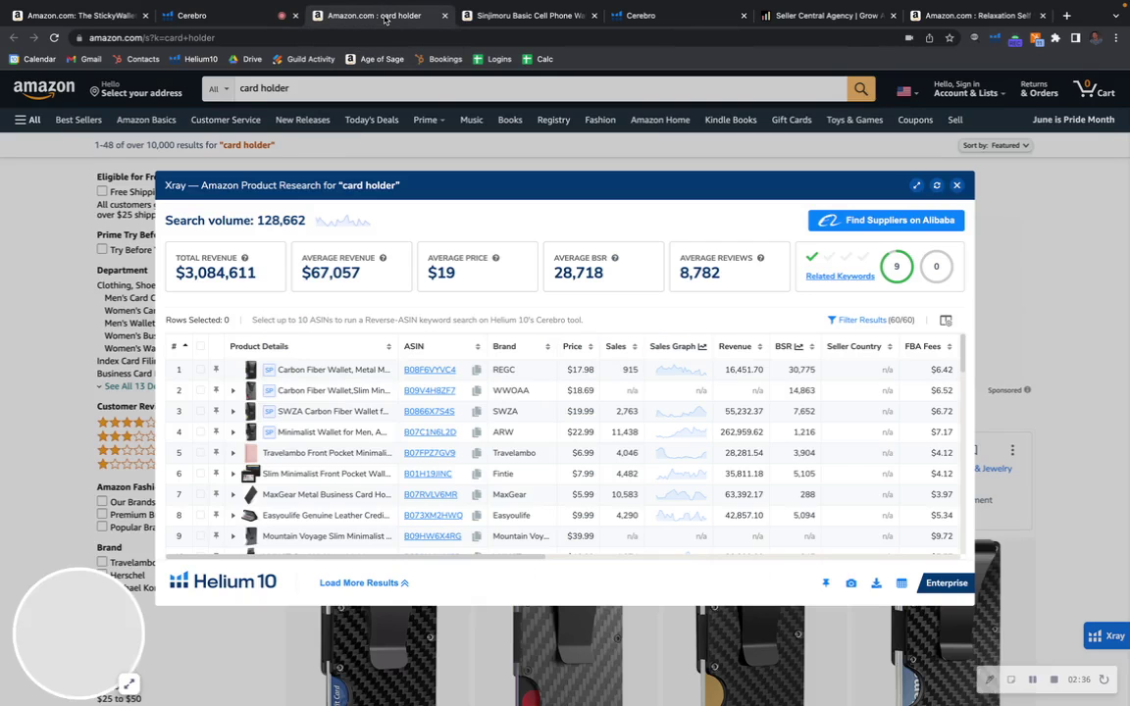
click(525, 14)
scroll(231, 274, up, 10)
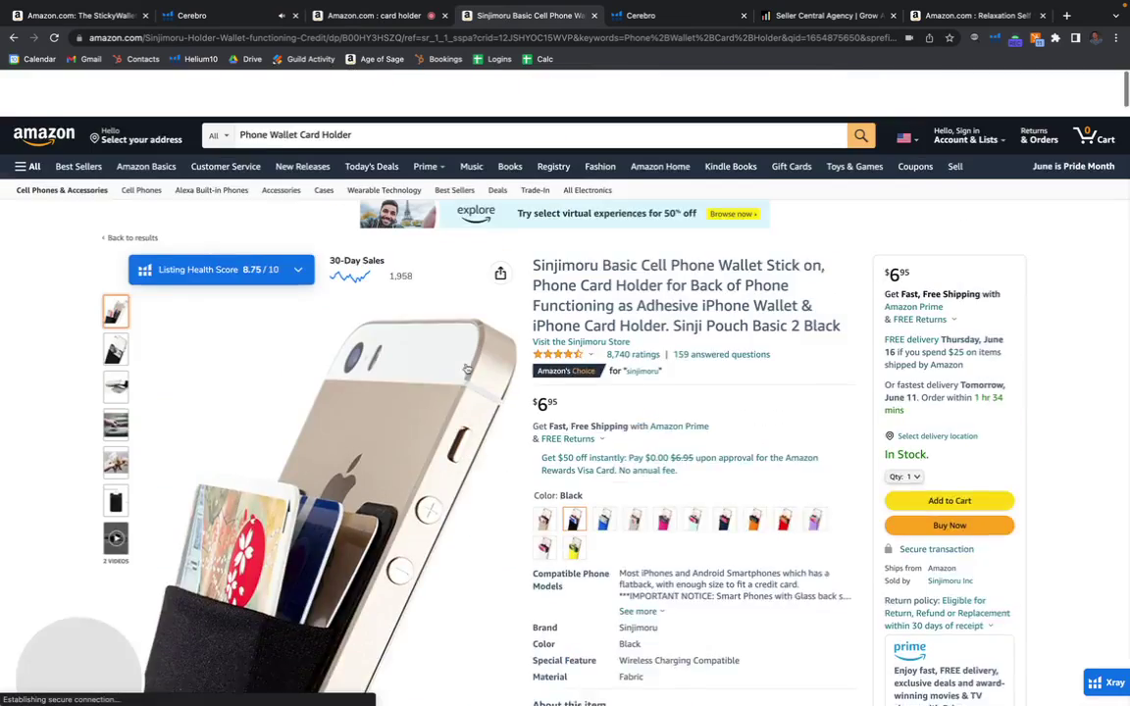
scroll(42, 270, down, 1)
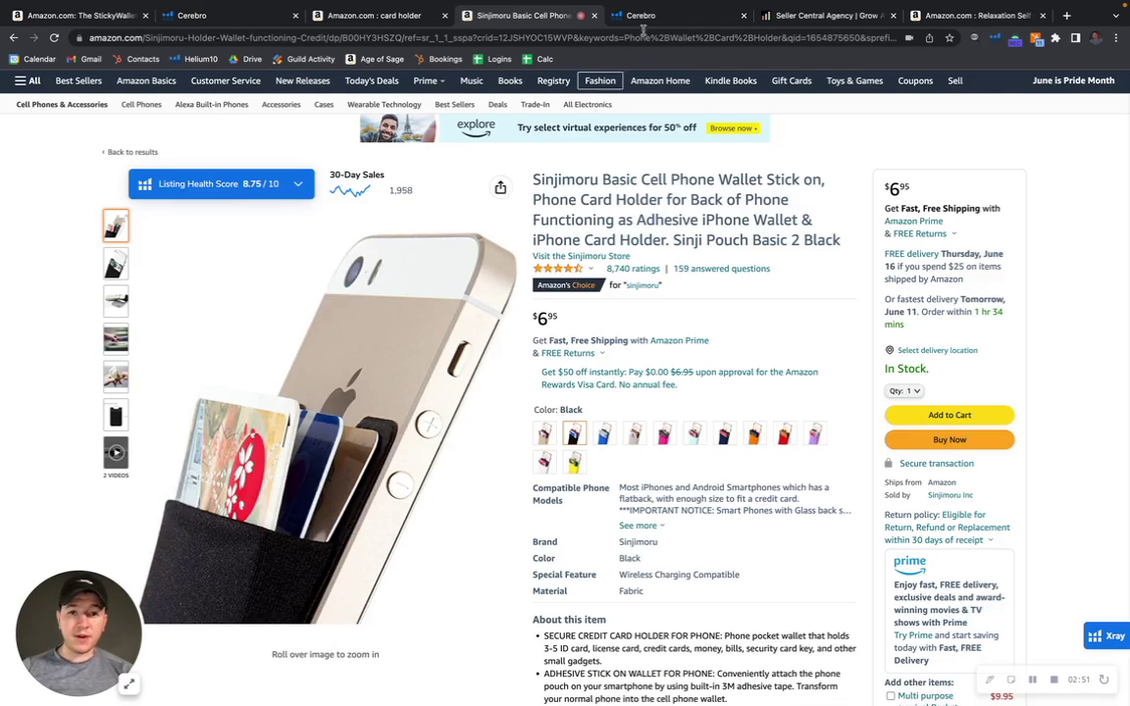
Switch to the Cerebro report for the Sinjimoru wallet (B00HY3HSZQ) and examine its keyword distribution and organic ranks
click(639, 14)
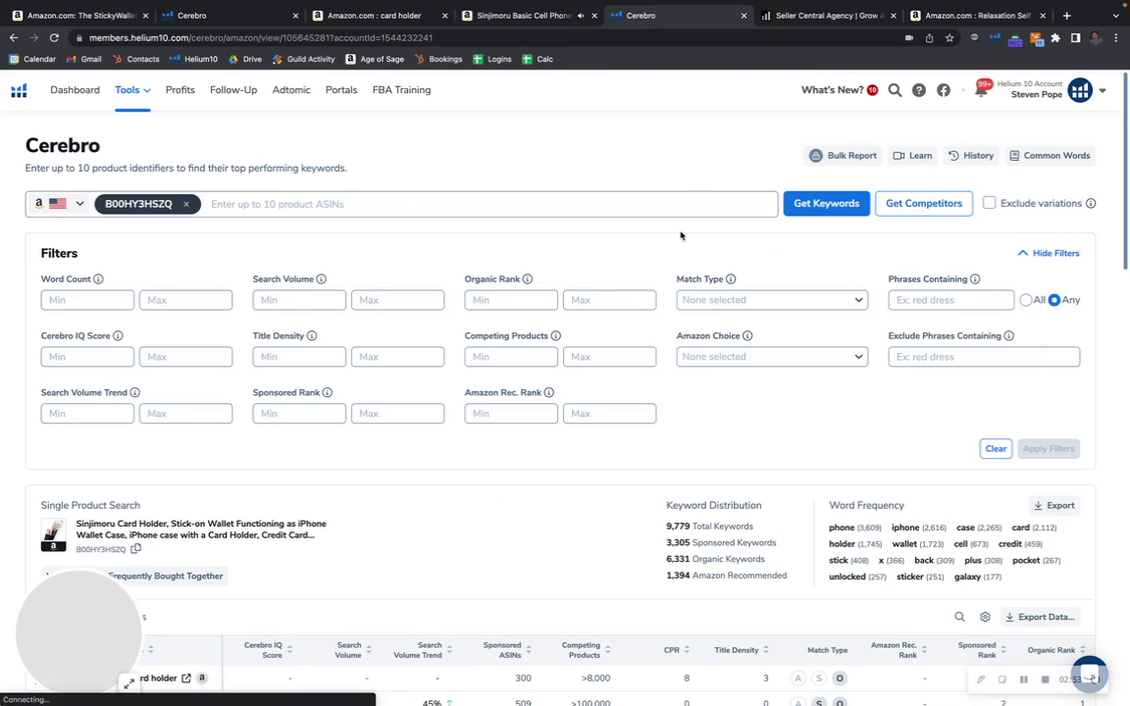
scroll(739, 521, down, 1)
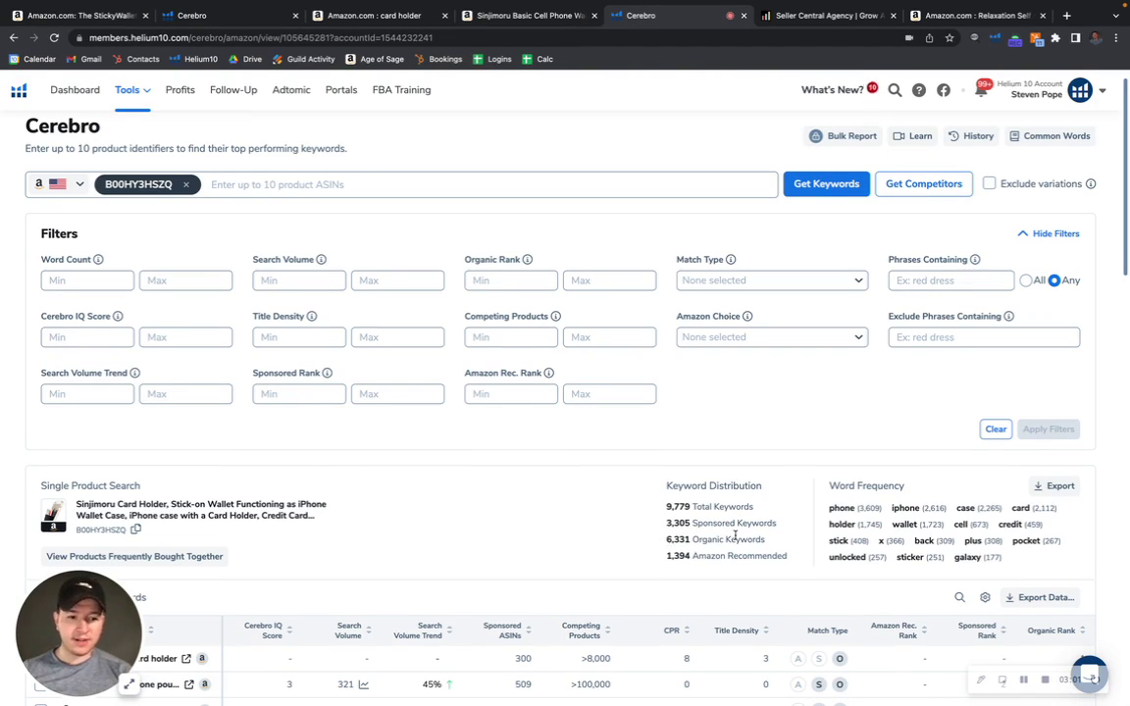
scroll(1054, 399, down, 4)
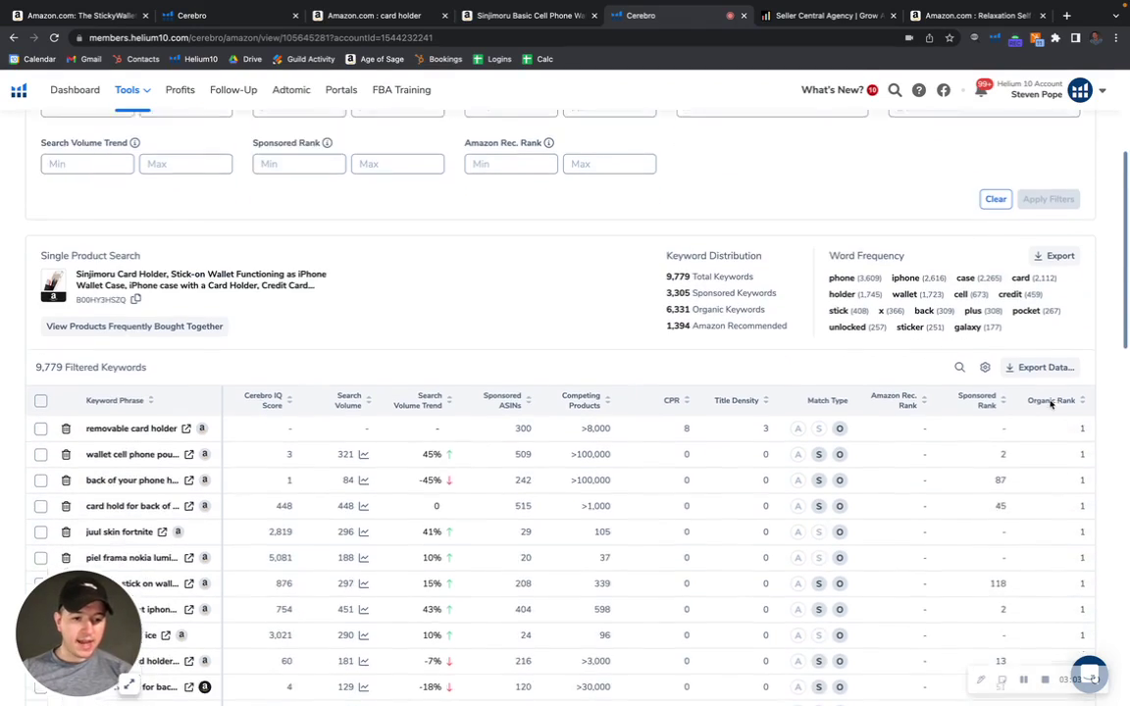
Examine the organic and sponsored ranks through the whole first page of the Sinjimoru wallet's keyword table
scroll(1083, 423, down, 3)
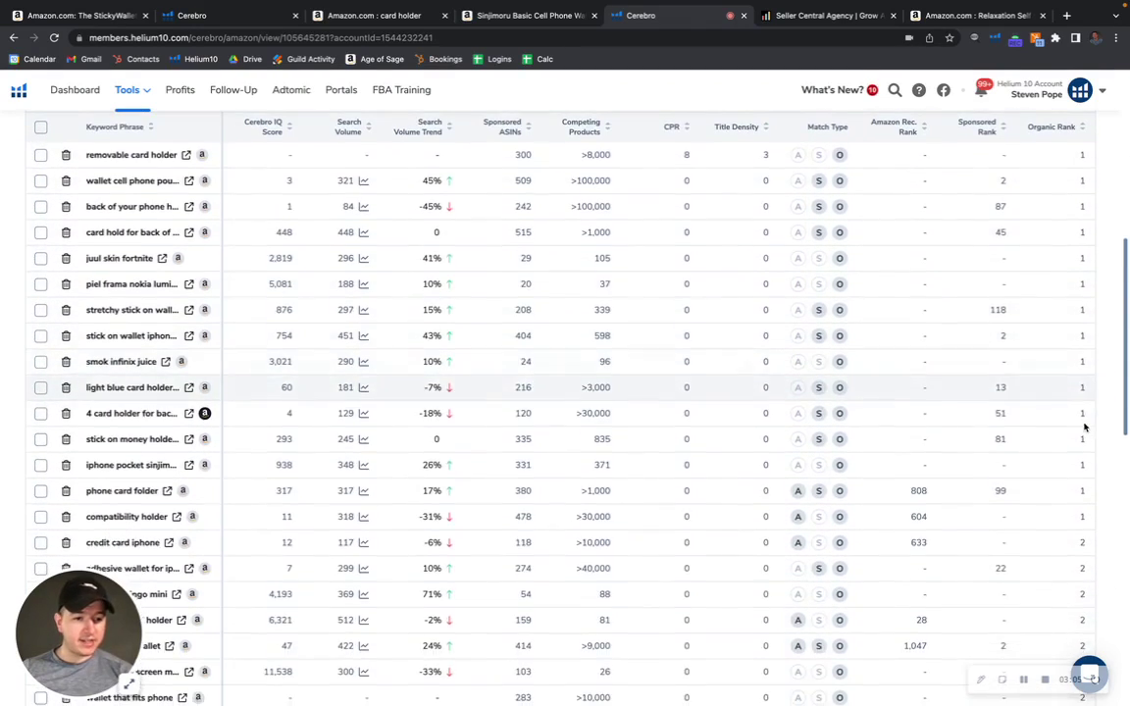
scroll(1083, 428, down, 2)
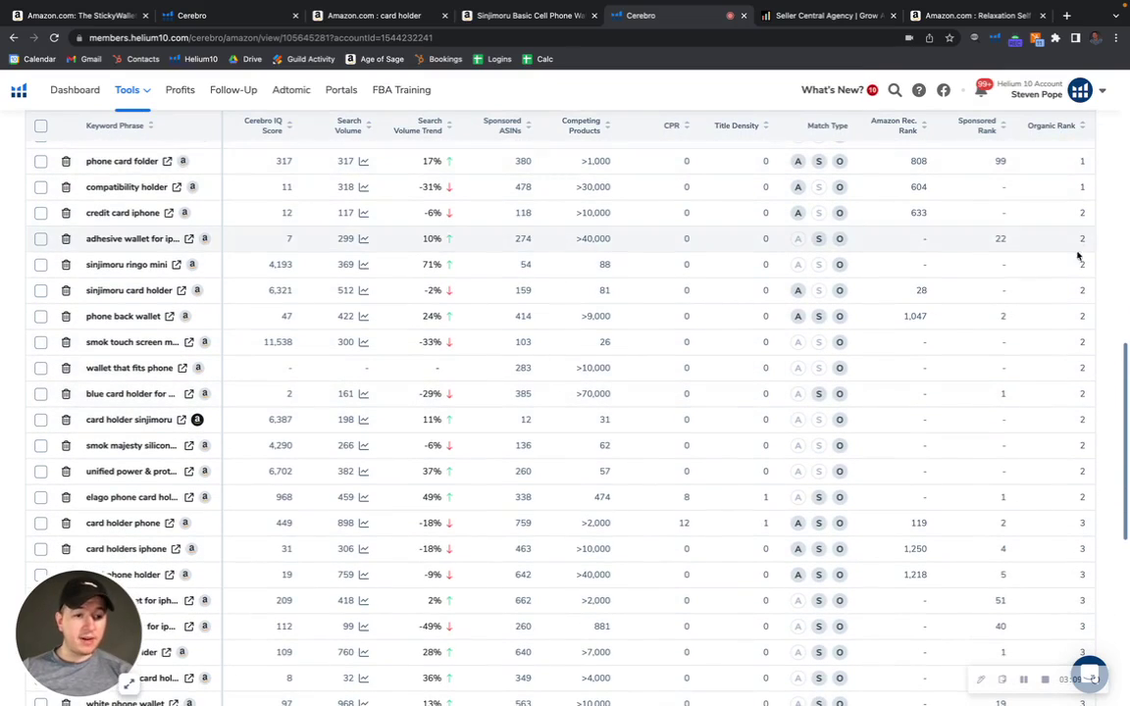
scroll(1072, 455, down, 1)
scroll(1074, 466, down, 3)
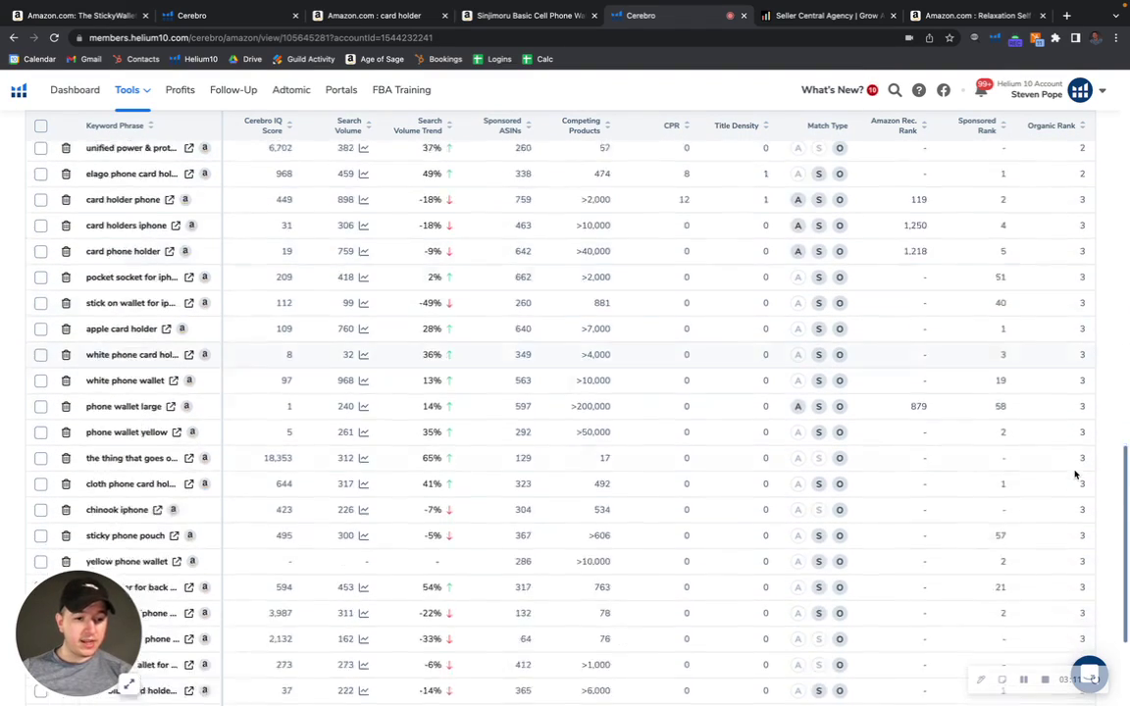
scroll(1074, 569, down, 1)
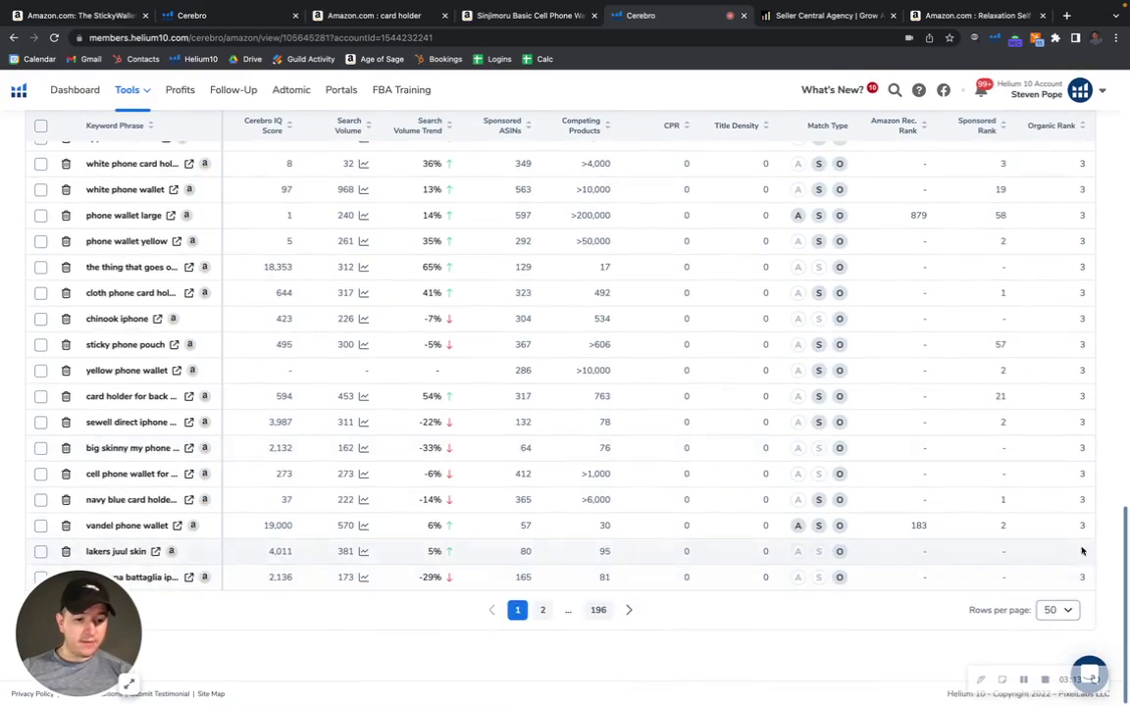
scroll(1023, 349, up, 3)
scroll(1023, 349, up, 4)
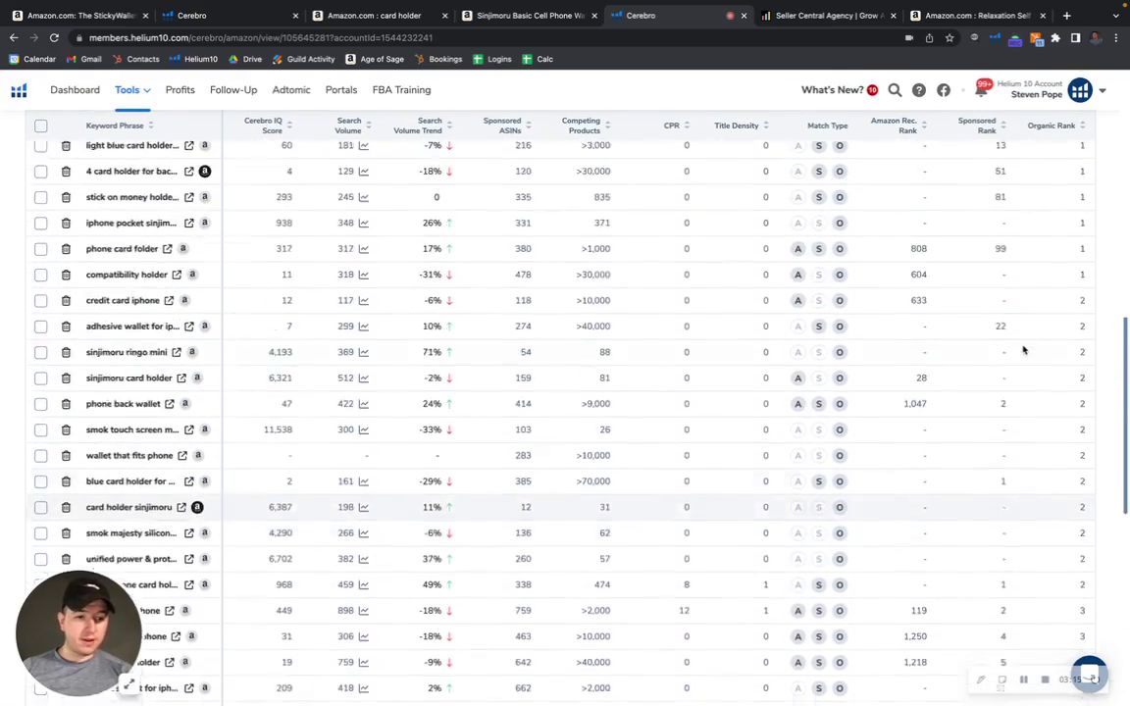
scroll(1022, 349, up, 8)
Switch to the Sinjimoru wallet's Amazon listing and review its bullet points, brand content, videos and customer questions
click(502, 16)
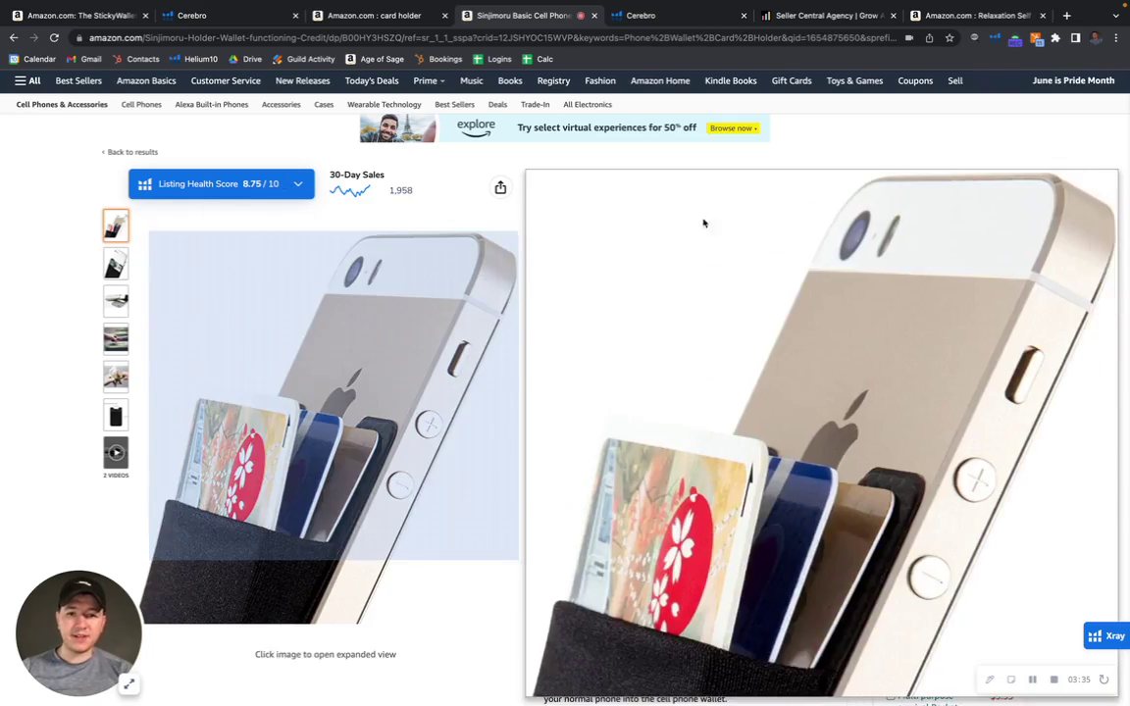
scroll(696, 406, down, 5)
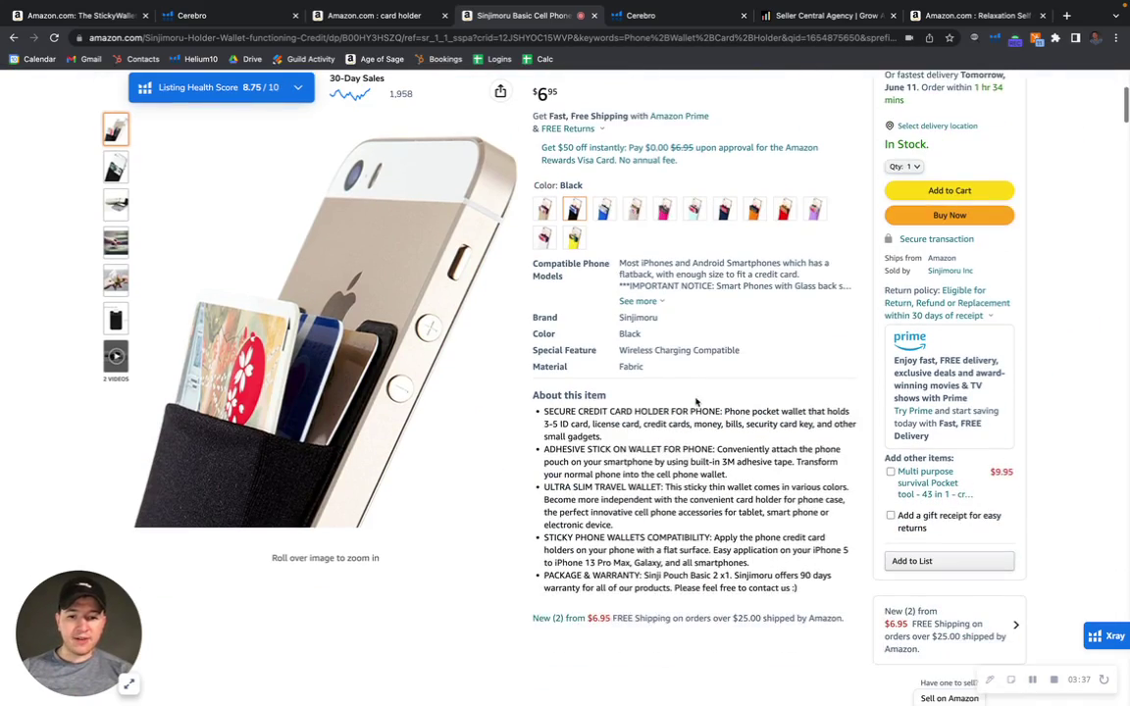
scroll(633, 447, down, 20)
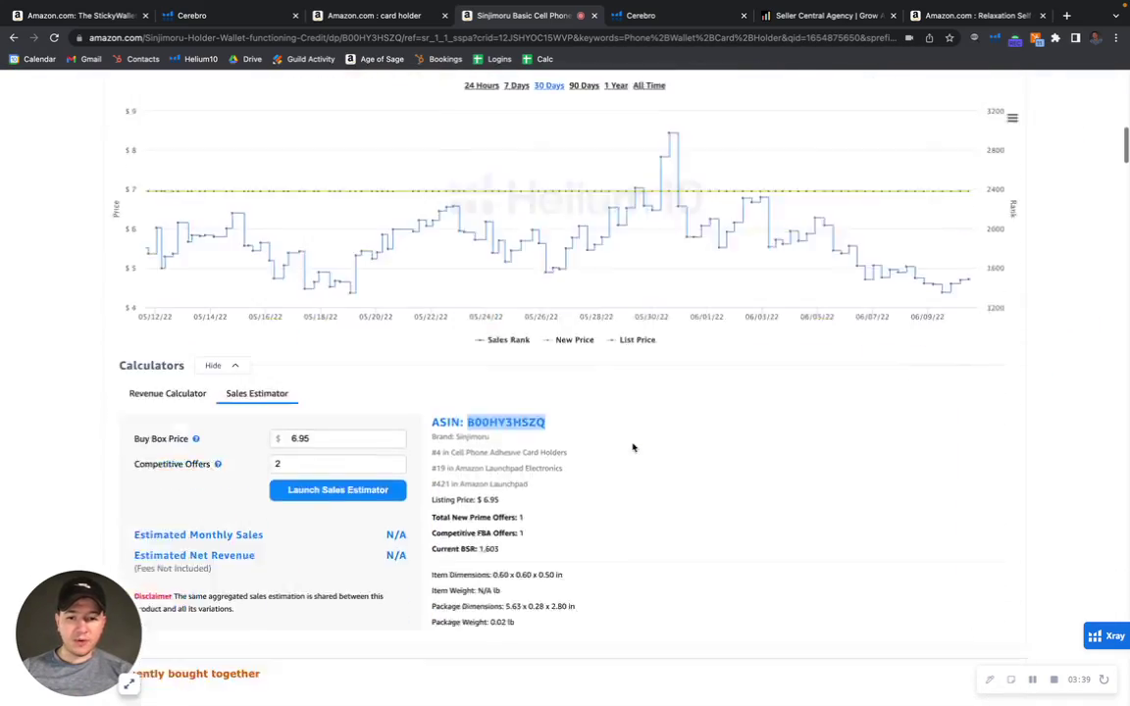
scroll(633, 447, up, 8)
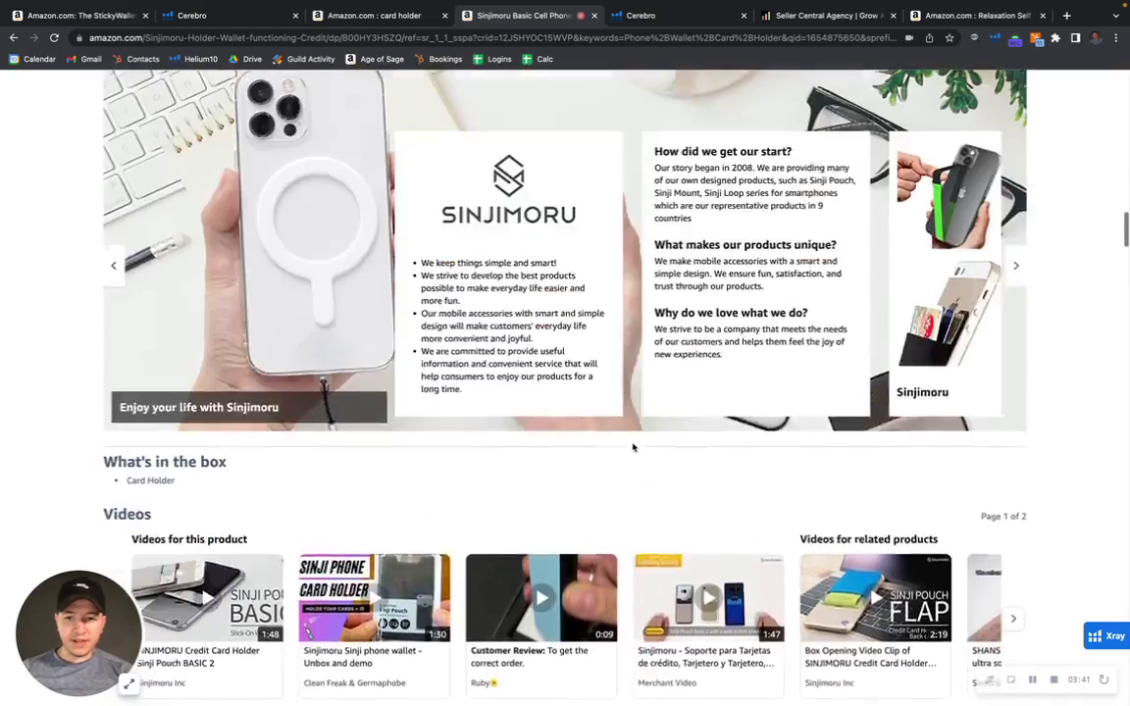
scroll(633, 446, down, 2)
scroll(574, 396, down, 15)
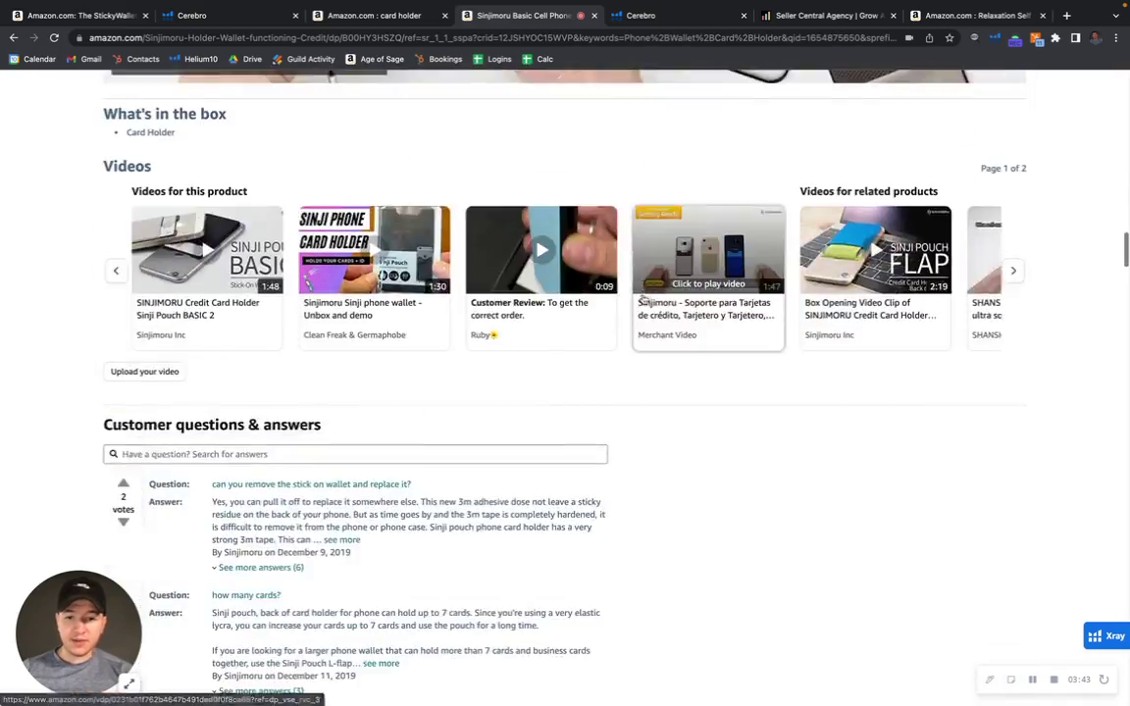
scroll(643, 300, up, 12)
scroll(644, 300, up, 5)
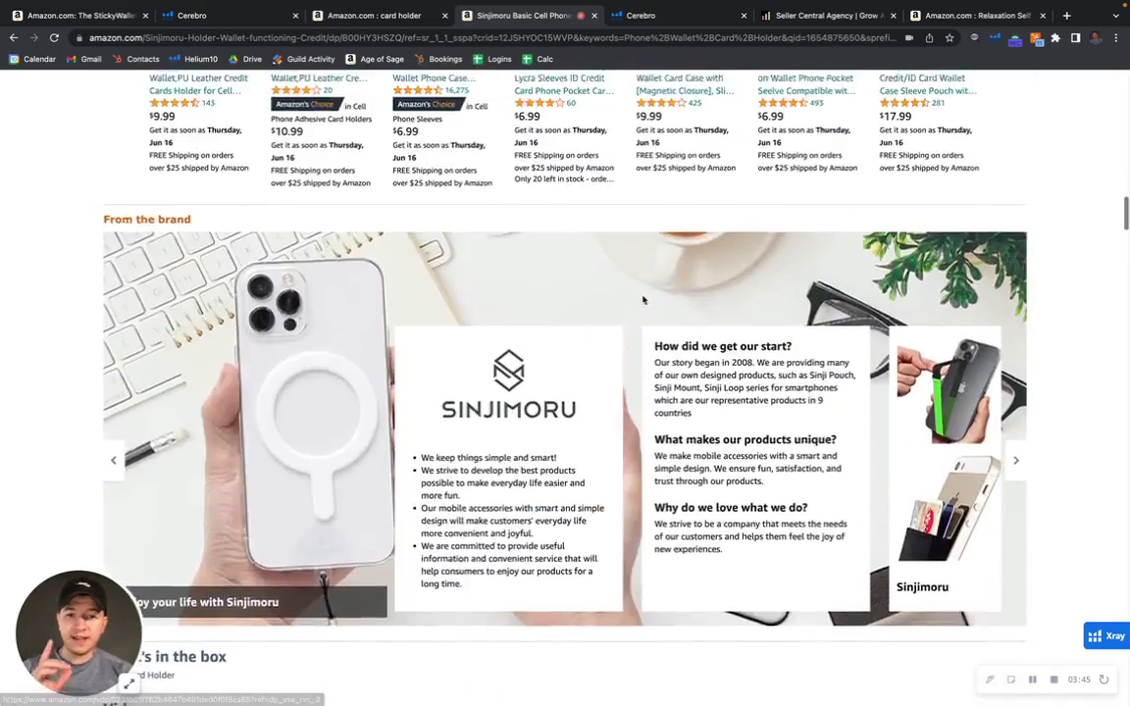
scroll(645, 435, down, 4)
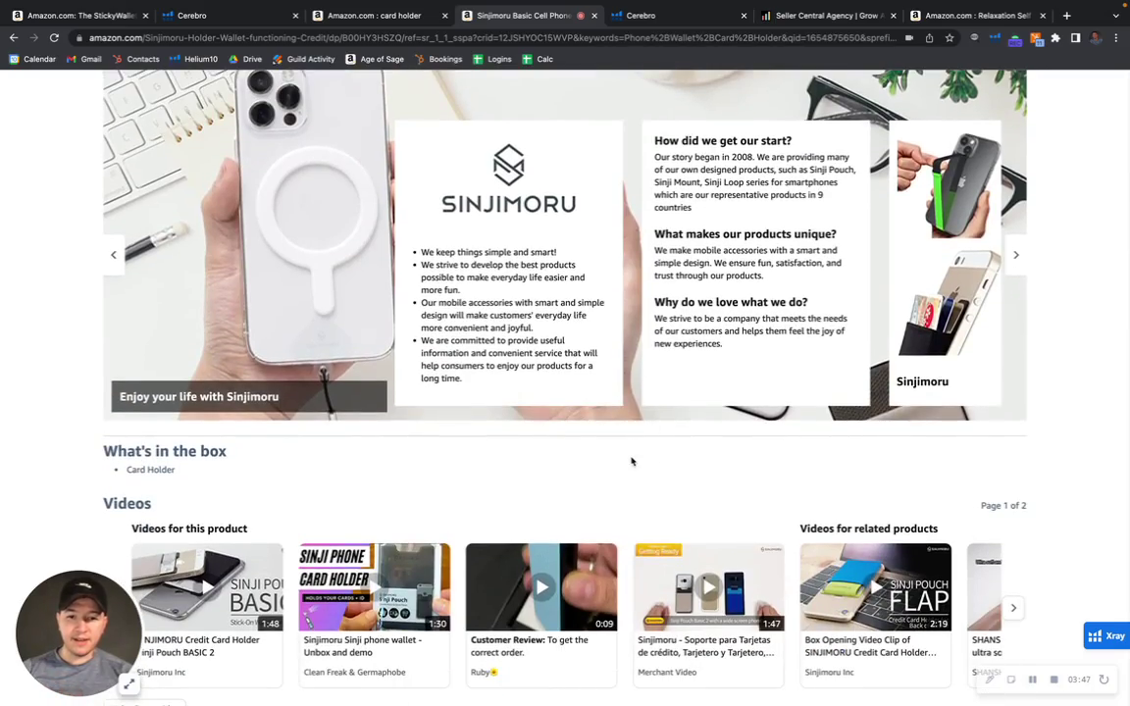
scroll(631, 461, up, 15)
scroll(632, 461, up, 20)
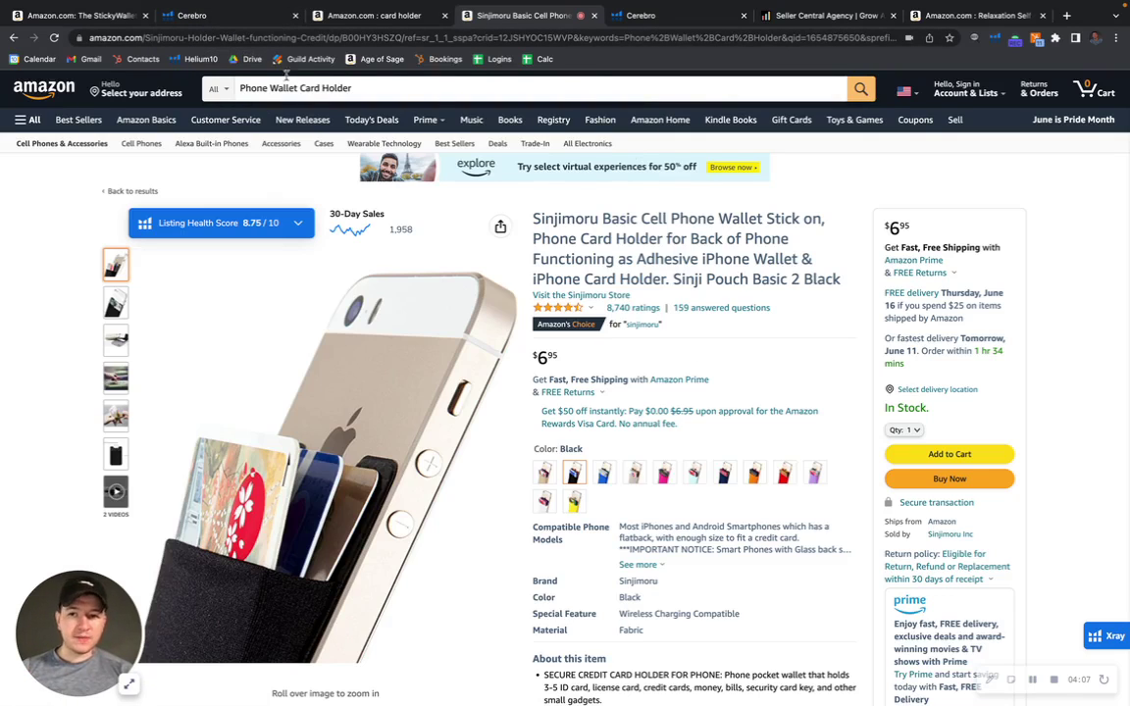
Switch to the StickyWallet's Cerebro report (B07GPF27LL) and filter its keywords to organic ranks from 20 to 50
click(191, 15)
scroll(629, 607, up, 5)
scroll(628, 607, down, 1)
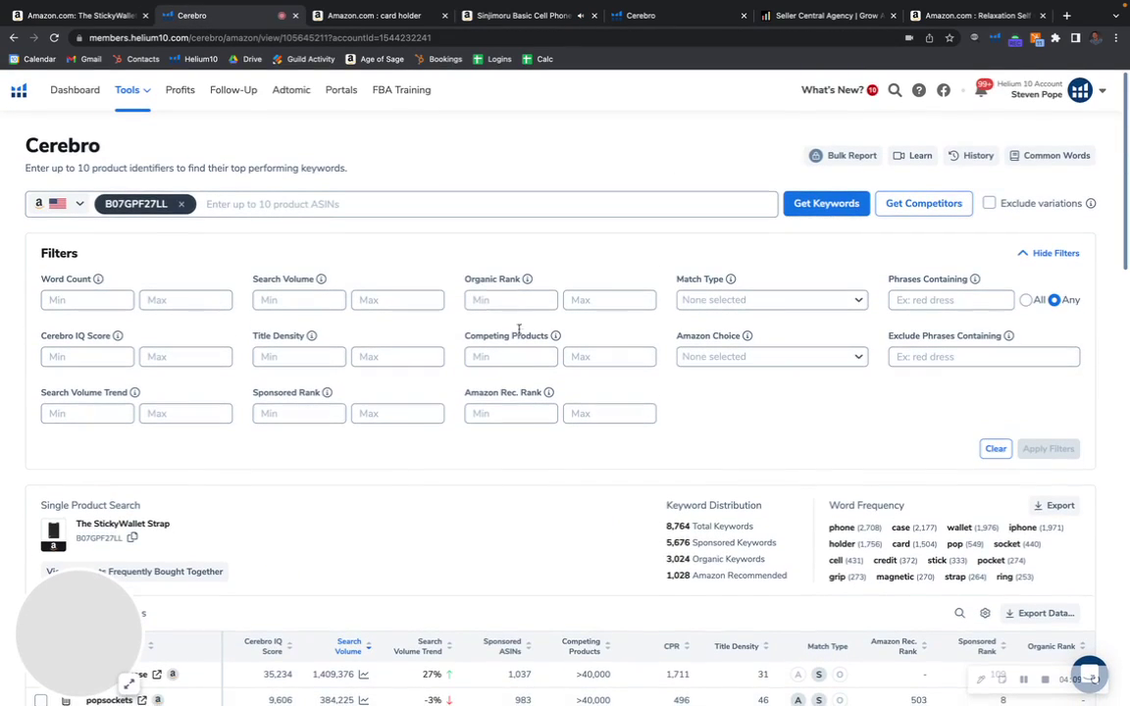
click(469, 299)
text(20)
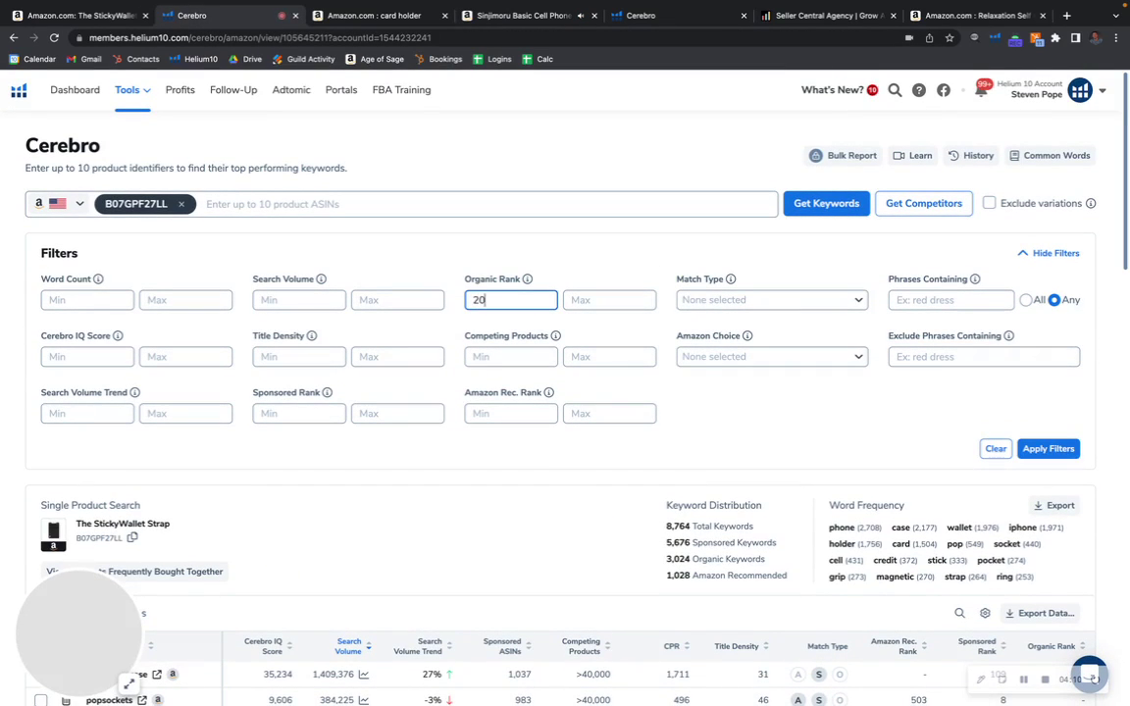
click(597, 299)
text(50)
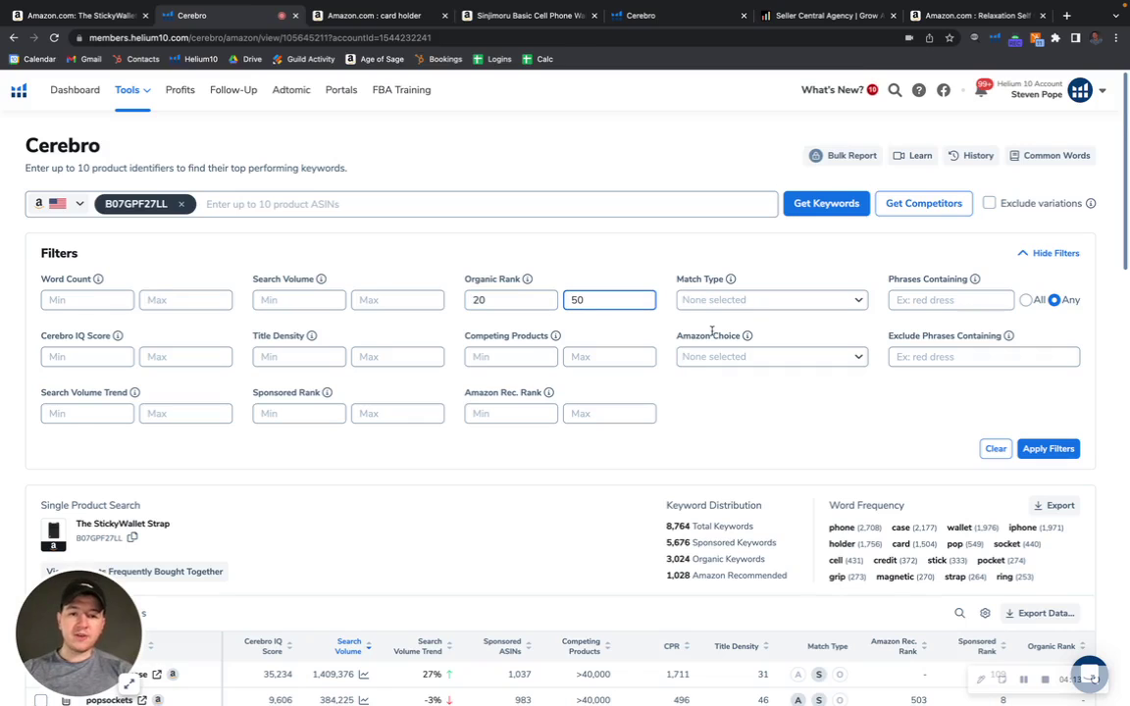
click(1059, 451)
Examine the search volume, sponsored rank and organic rank of the StickyWallet's filtered keywords
scroll(888, 474, down, 1)
scroll(888, 474, down, 2)
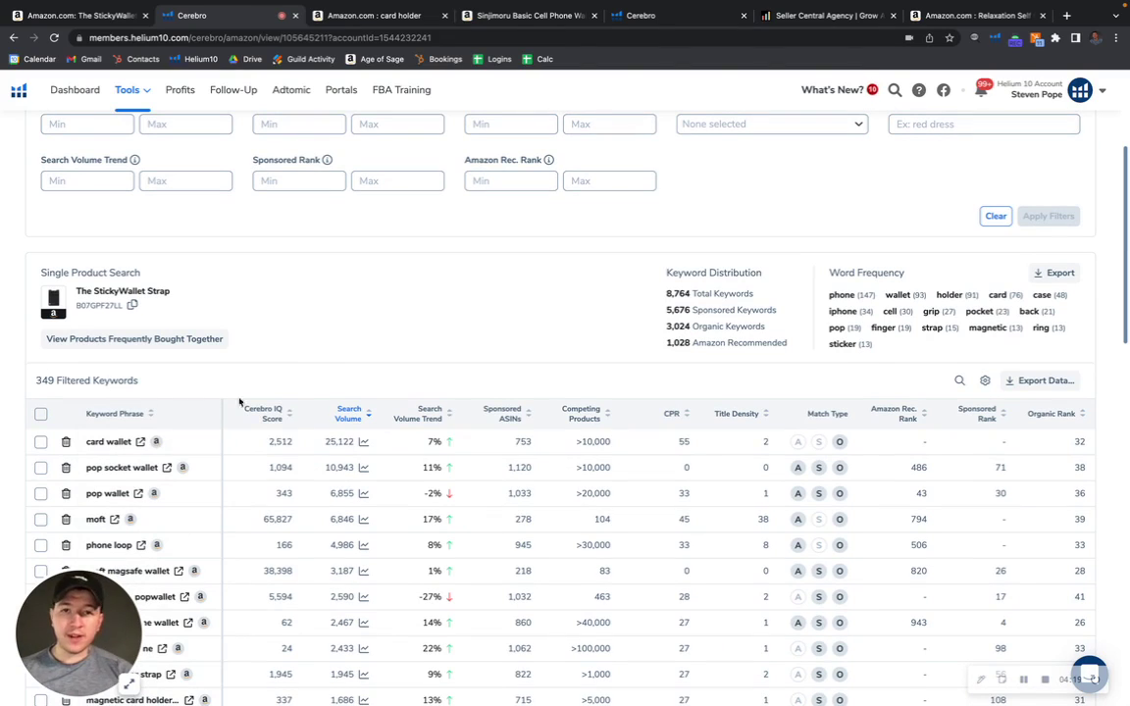
scroll(1118, 475, down, 1)
scroll(1108, 393, down, 1)
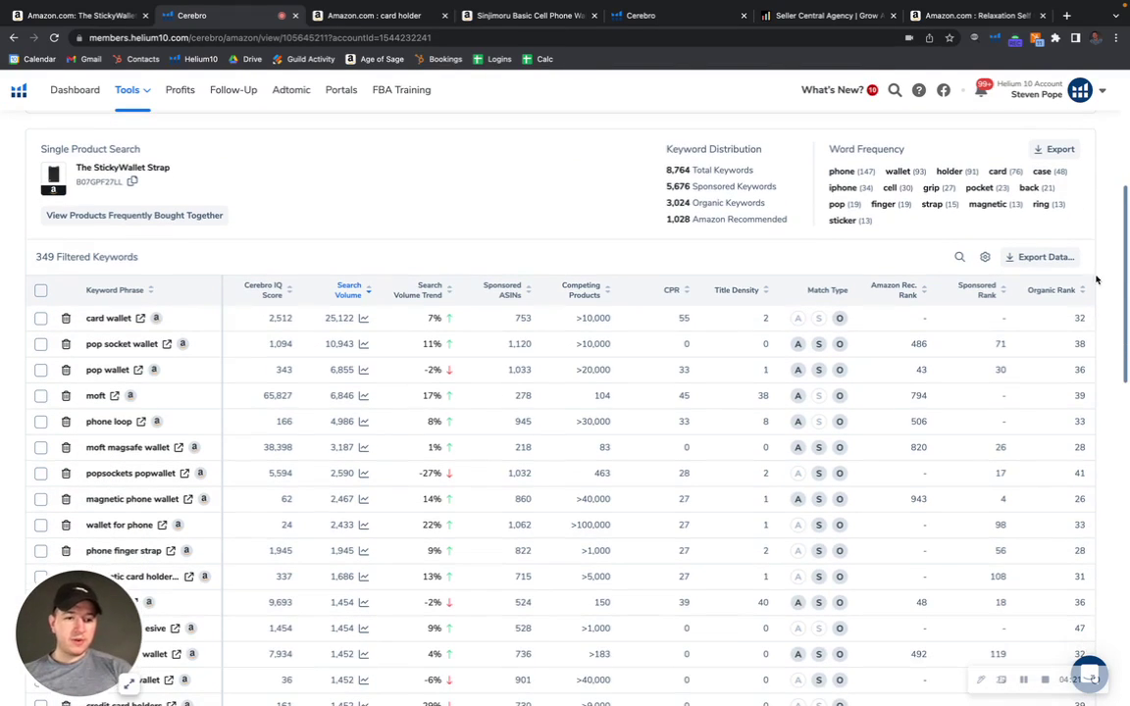
scroll(1083, 461, down, 1)
scroll(1086, 487, down, 1)
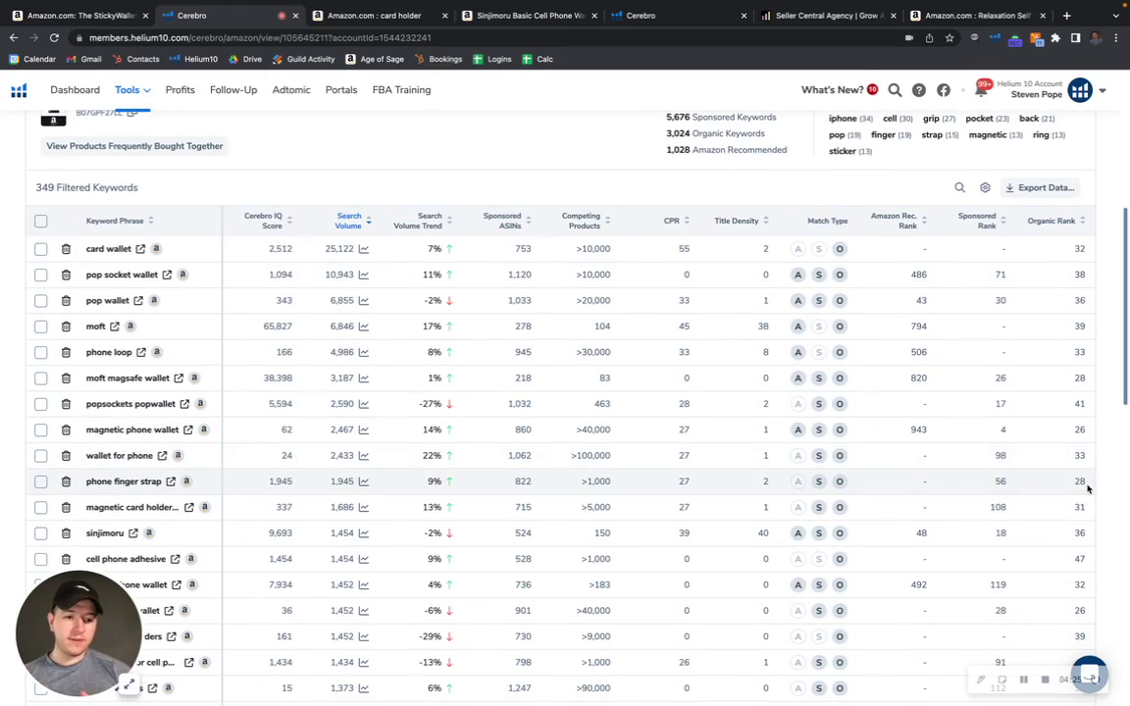
scroll(1098, 441, down, 1)
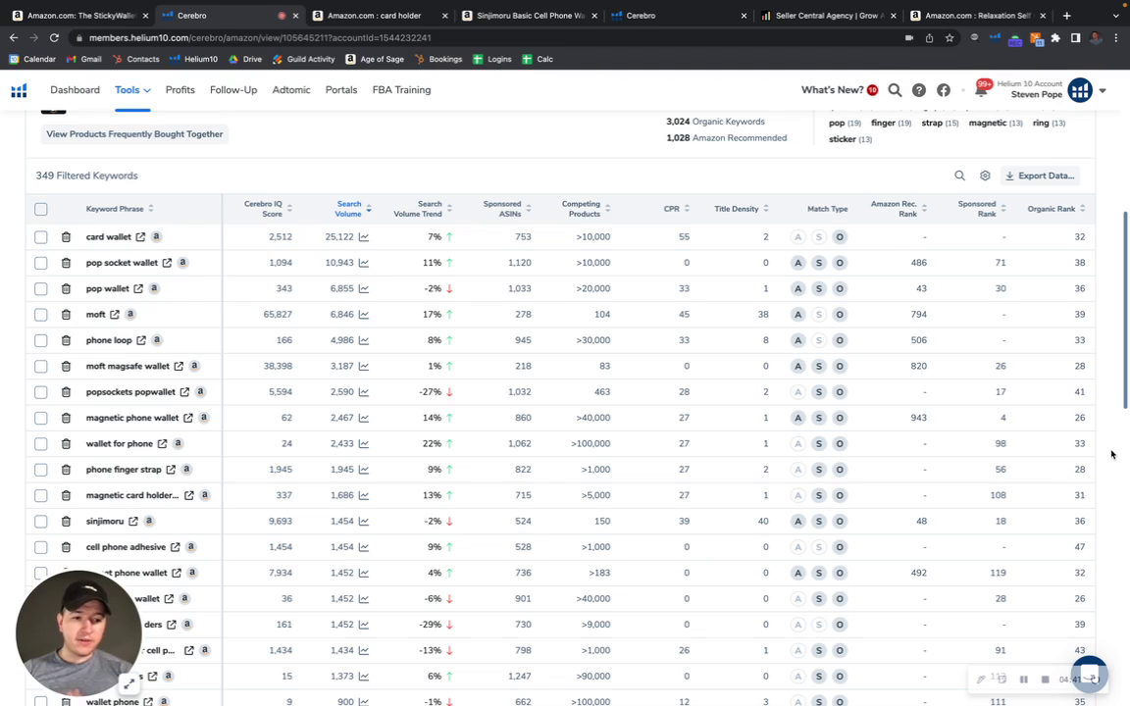
scroll(1111, 454, down, 3)
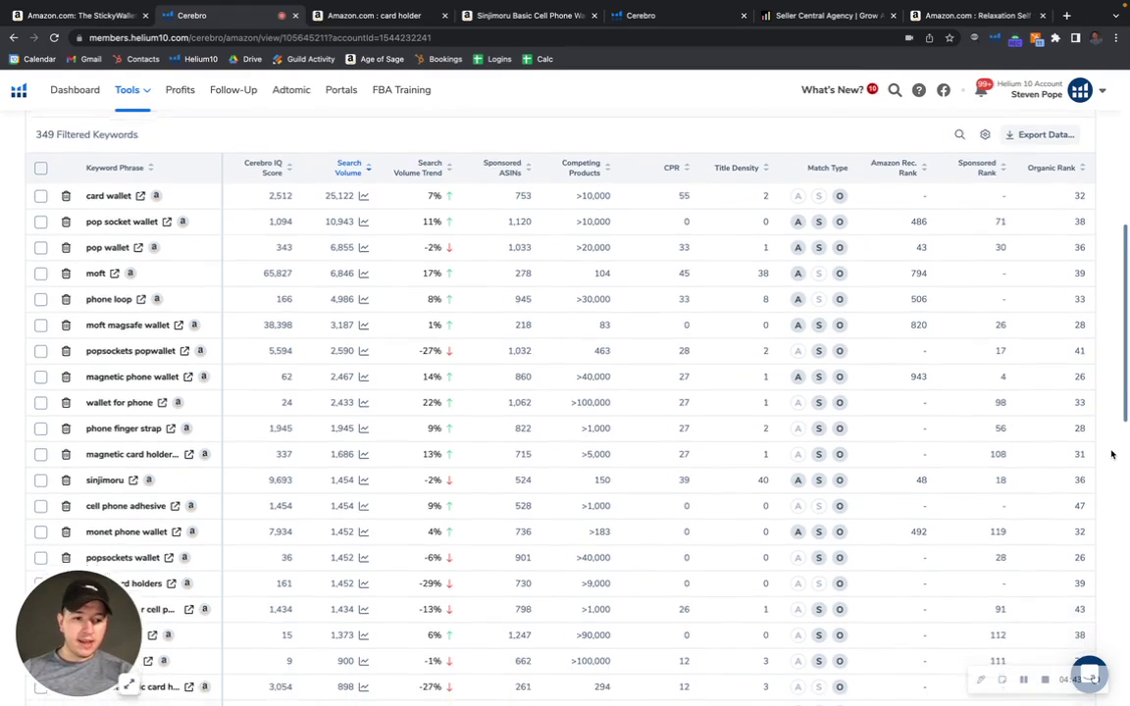
scroll(1102, 240, up, 2)
scroll(1102, 240, up, 1)
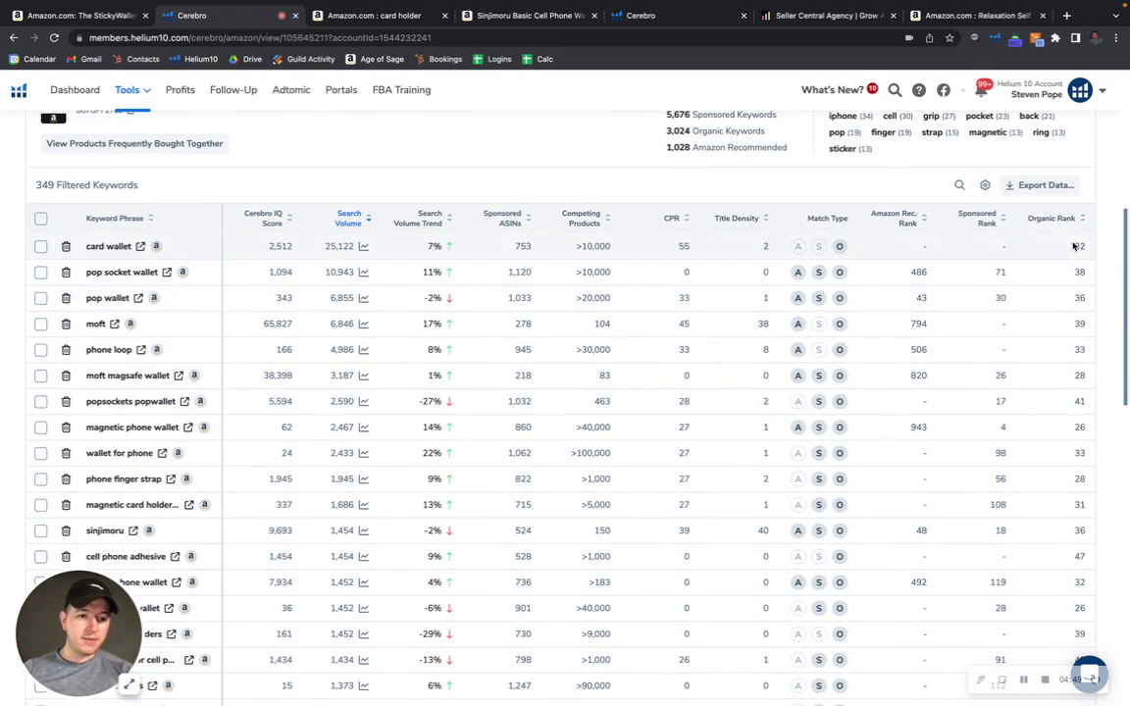
scroll(1083, 392, down, 4)
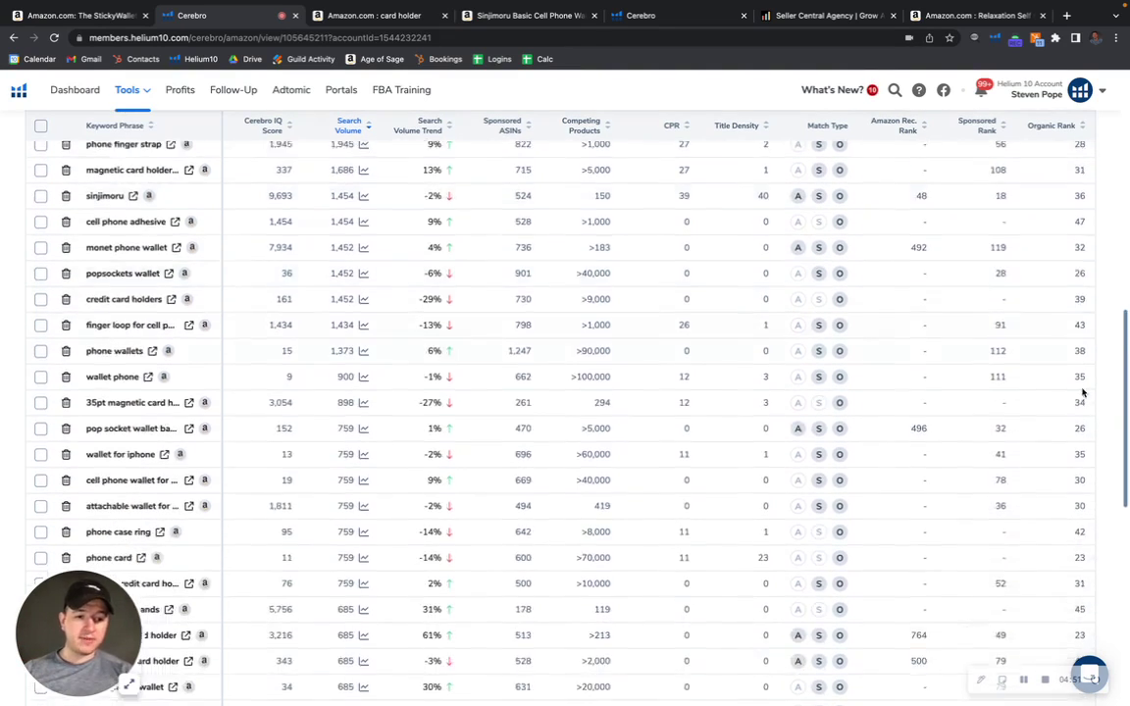
scroll(1082, 392, up, 8)
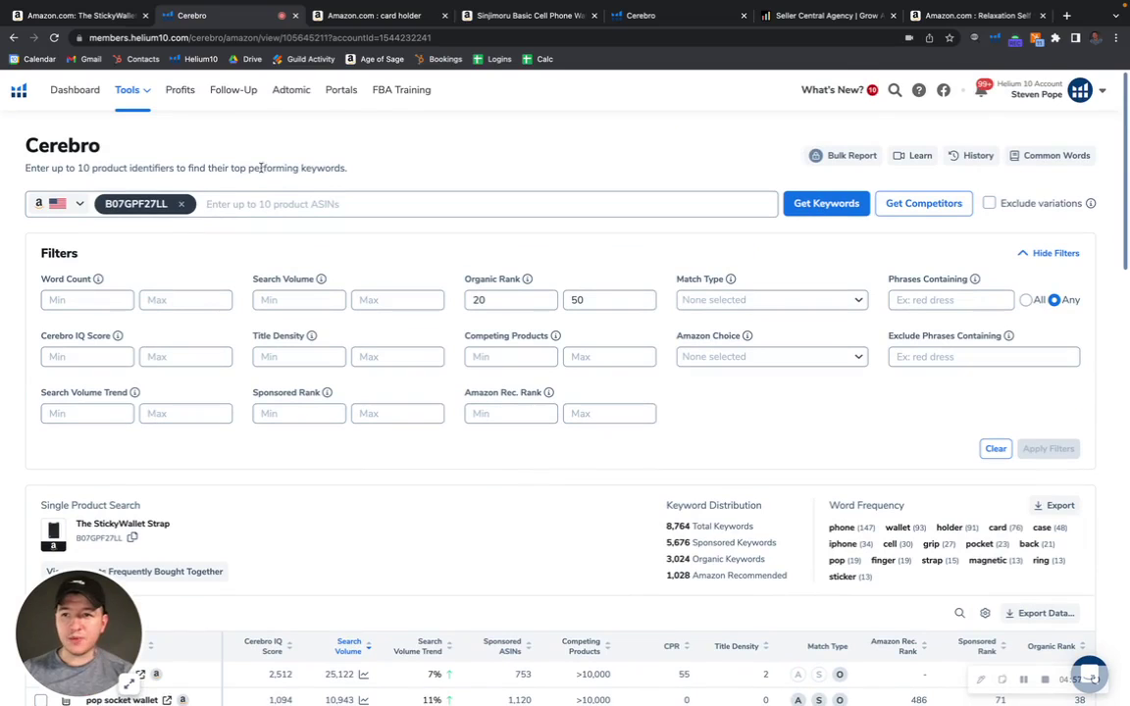
Switch to the StickyWallet's Amazon listing and preview each of its product images and the video
click(88, 16)
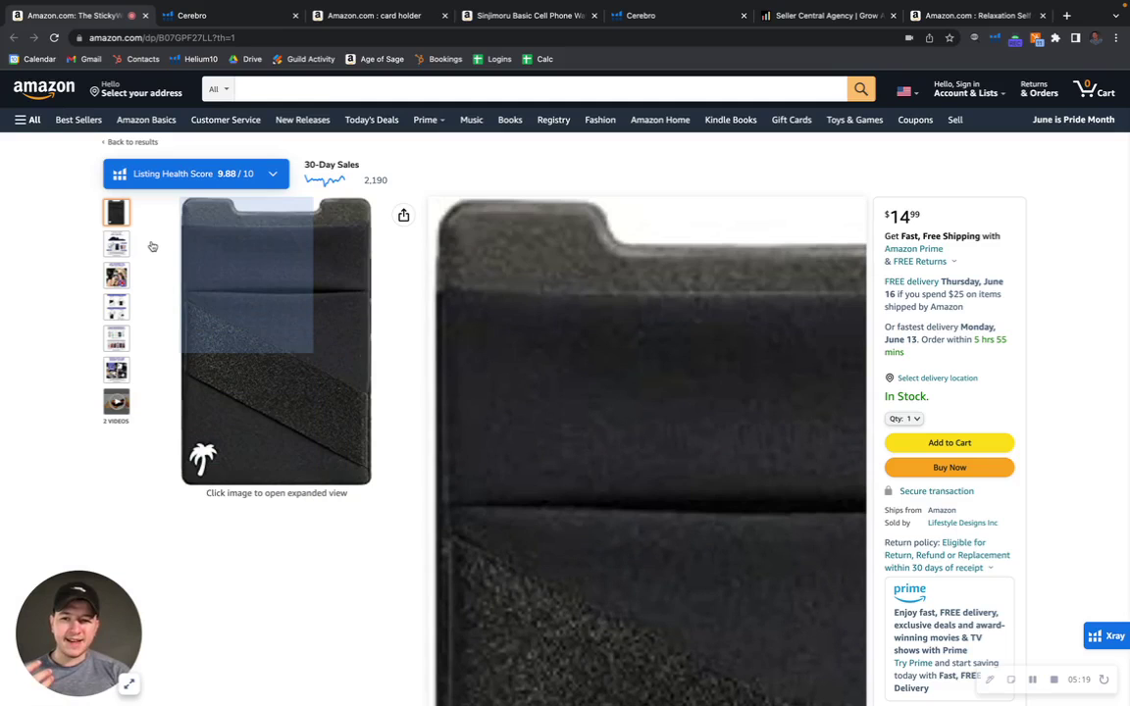
mouse_move(117, 243)
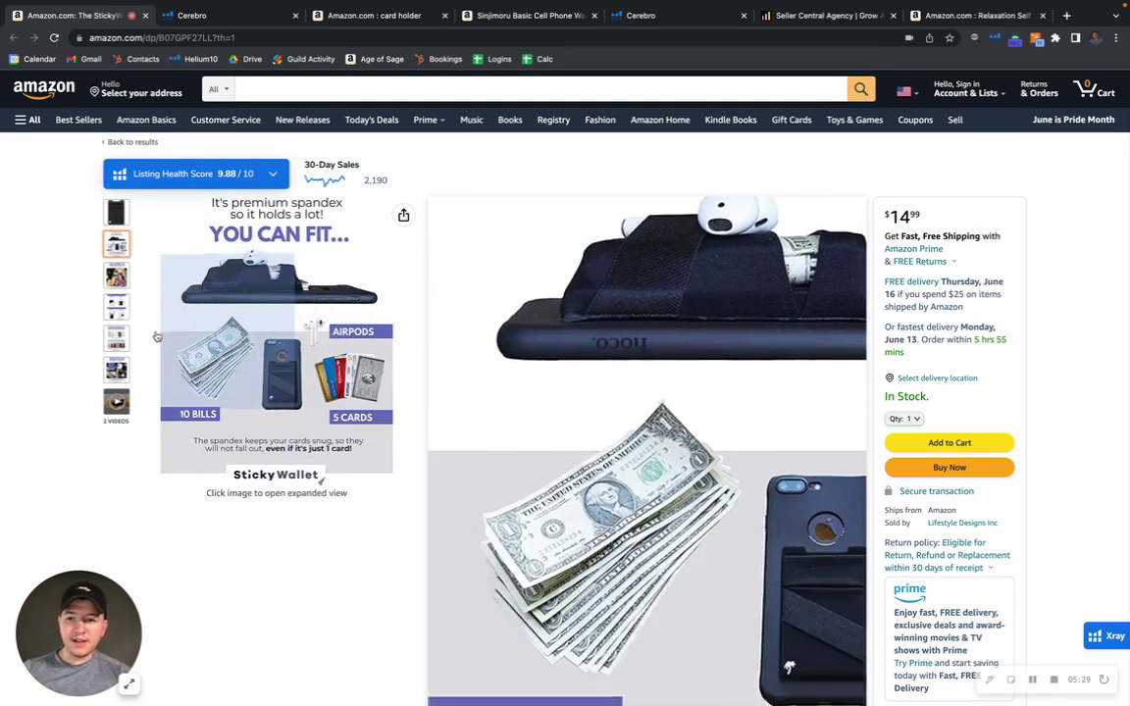
mouse_move(106, 276)
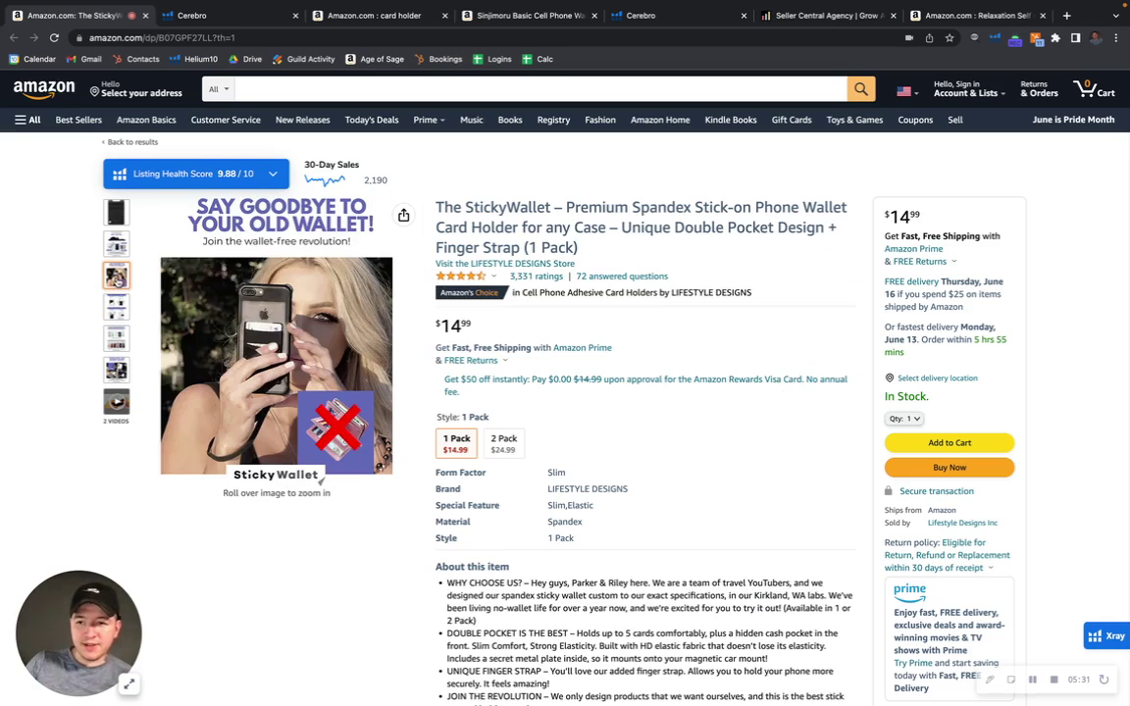
mouse_move(116, 307)
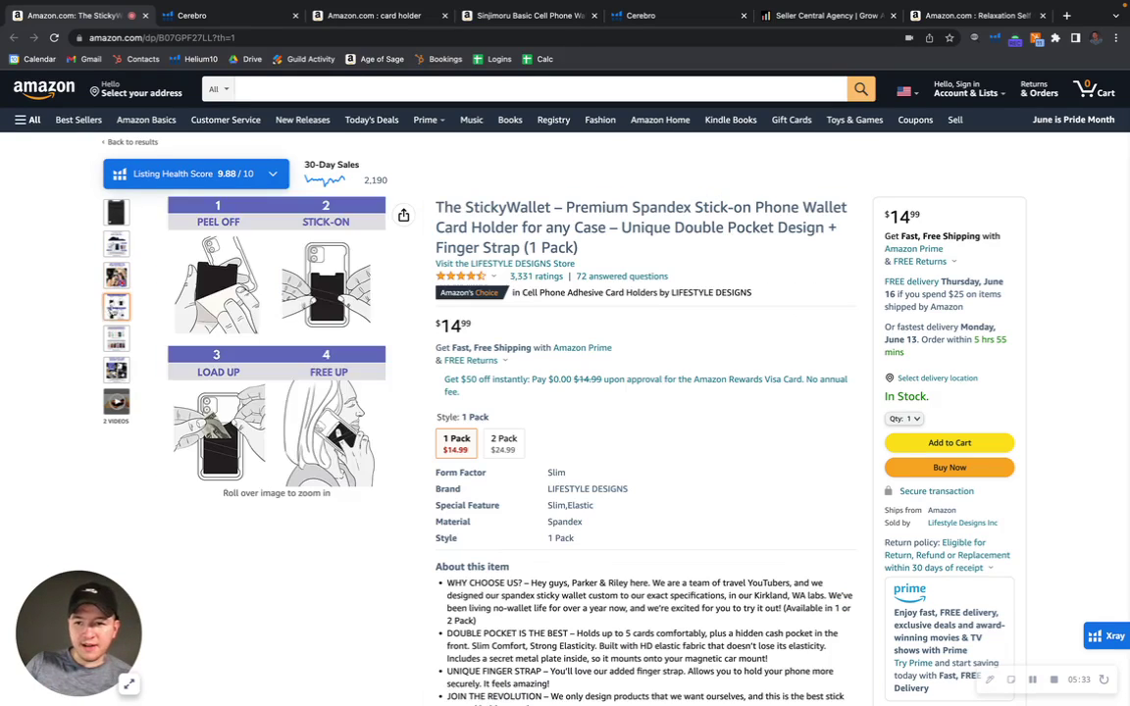
mouse_move(114, 336)
mouse_move(116, 369)
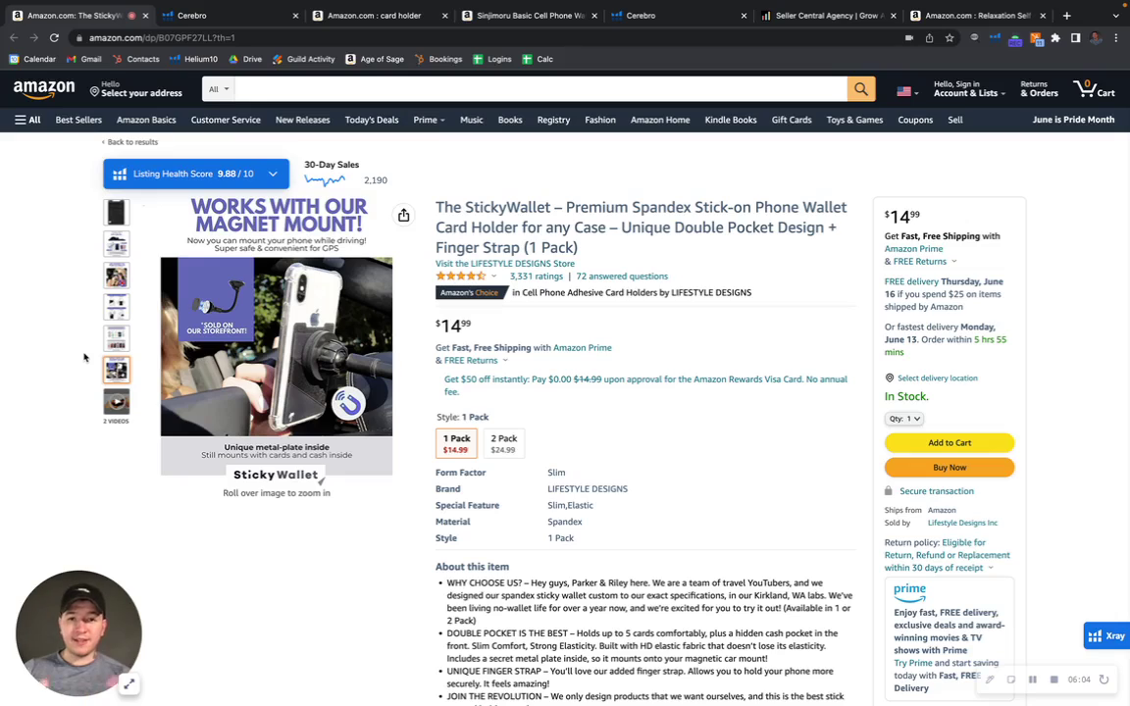
mouse_move(116, 401)
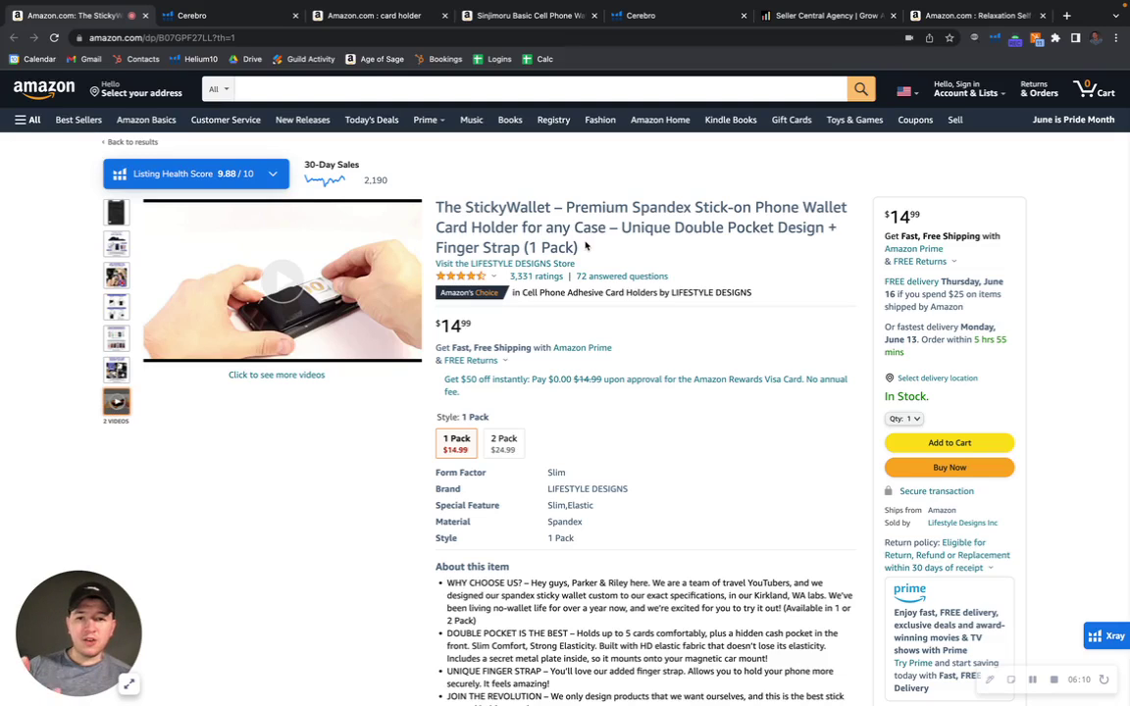
Check the Listing Text details of the StickyWallet's Listing Health Score against its title and bullets, then collapse the score
click(243, 174)
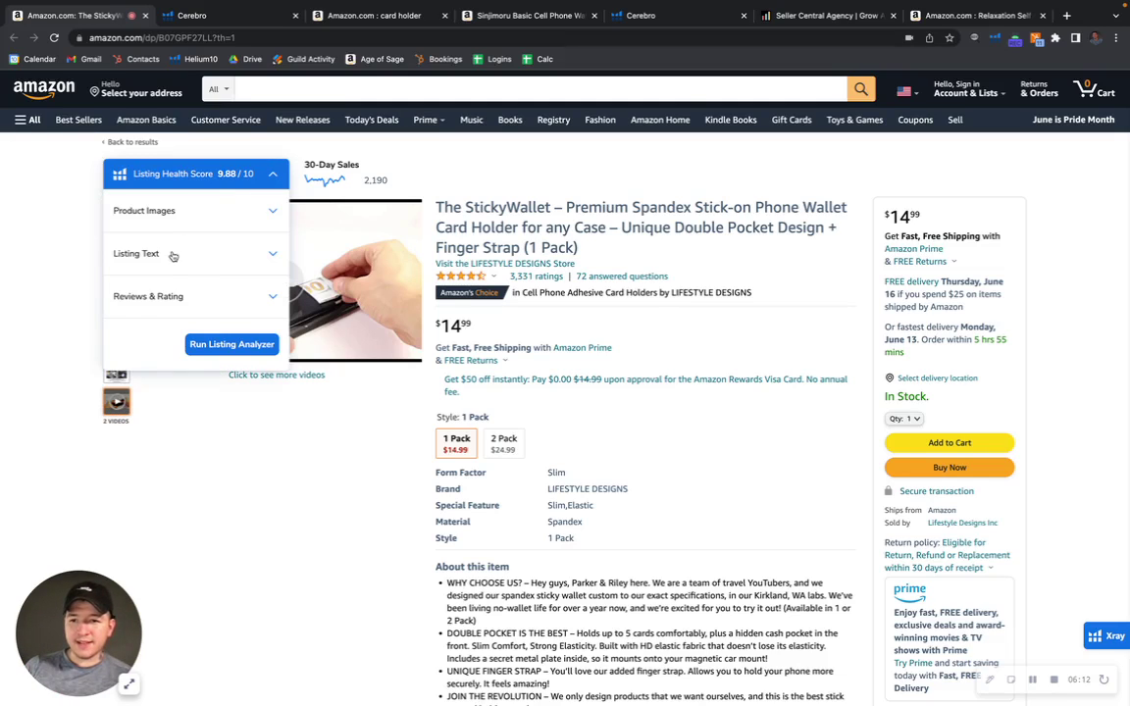
click(157, 253)
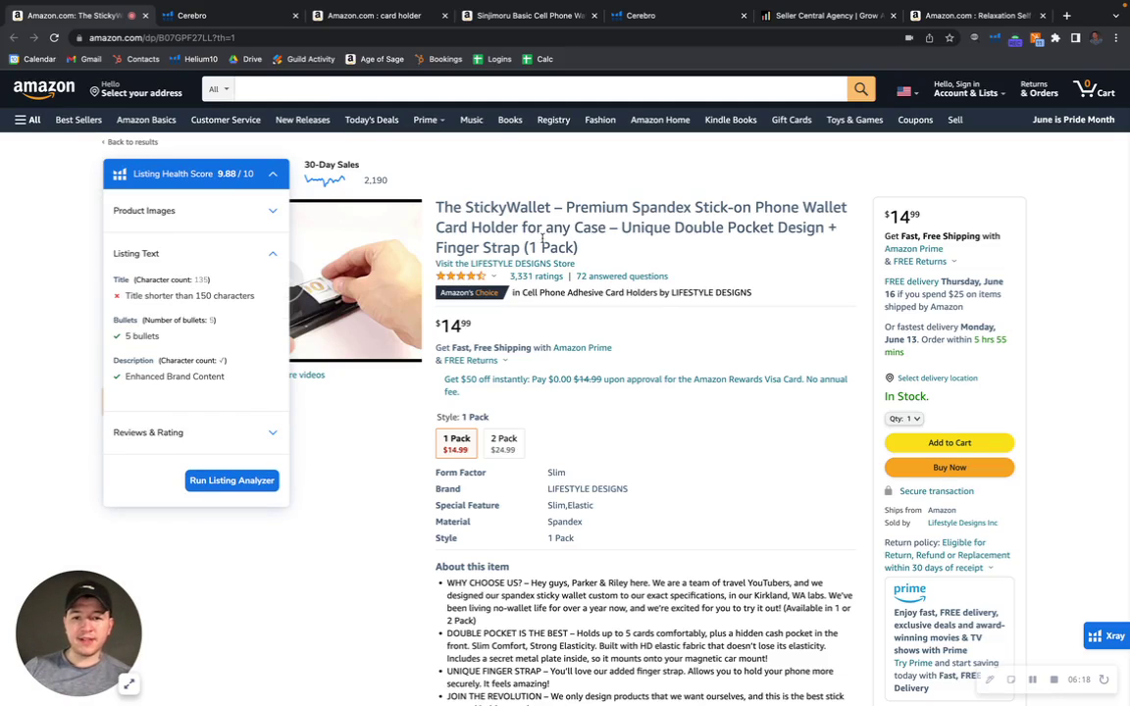
scroll(728, 534, down, 5)
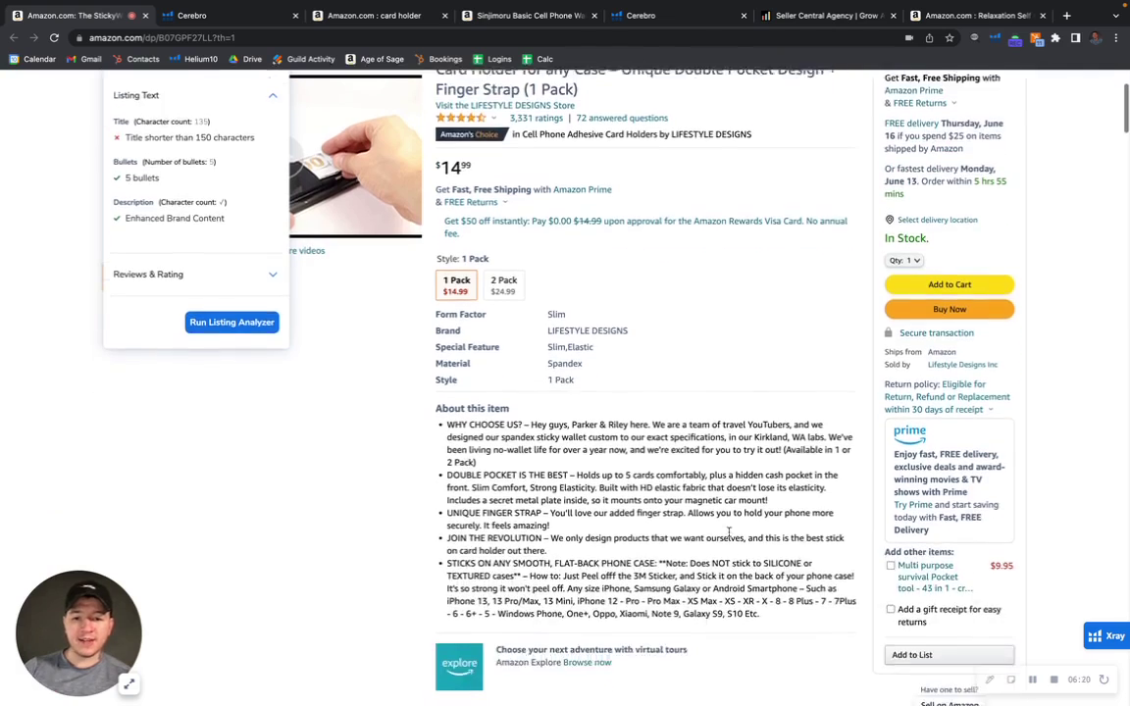
scroll(335, 396, up, 5)
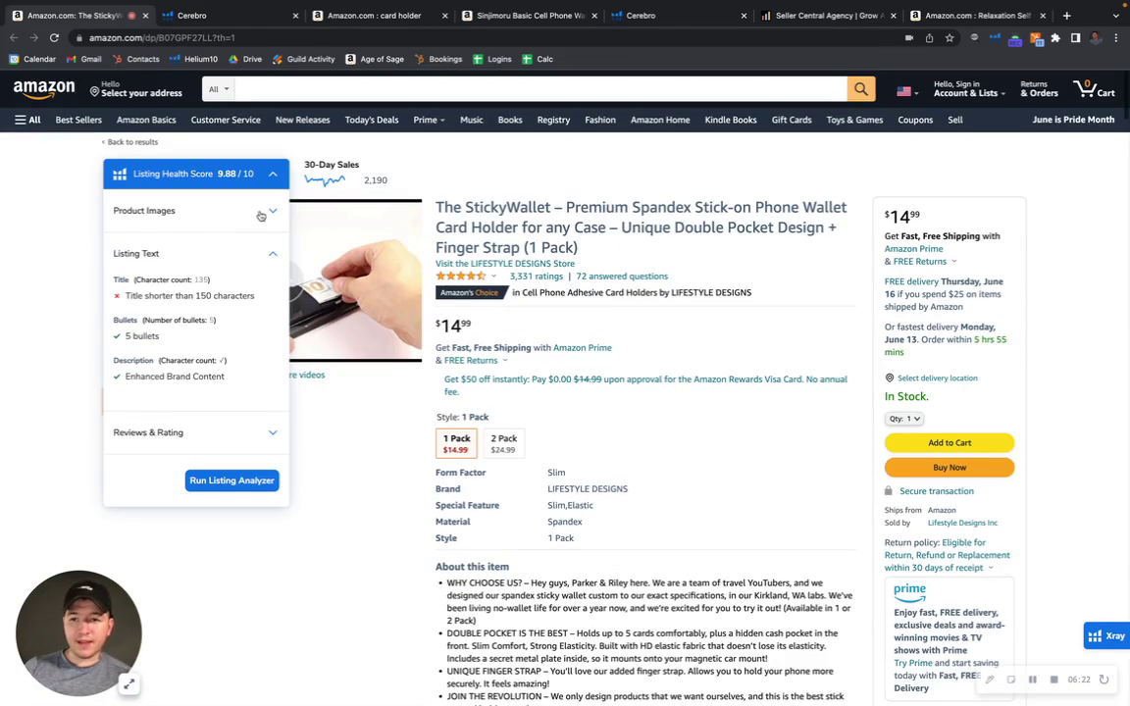
click(274, 175)
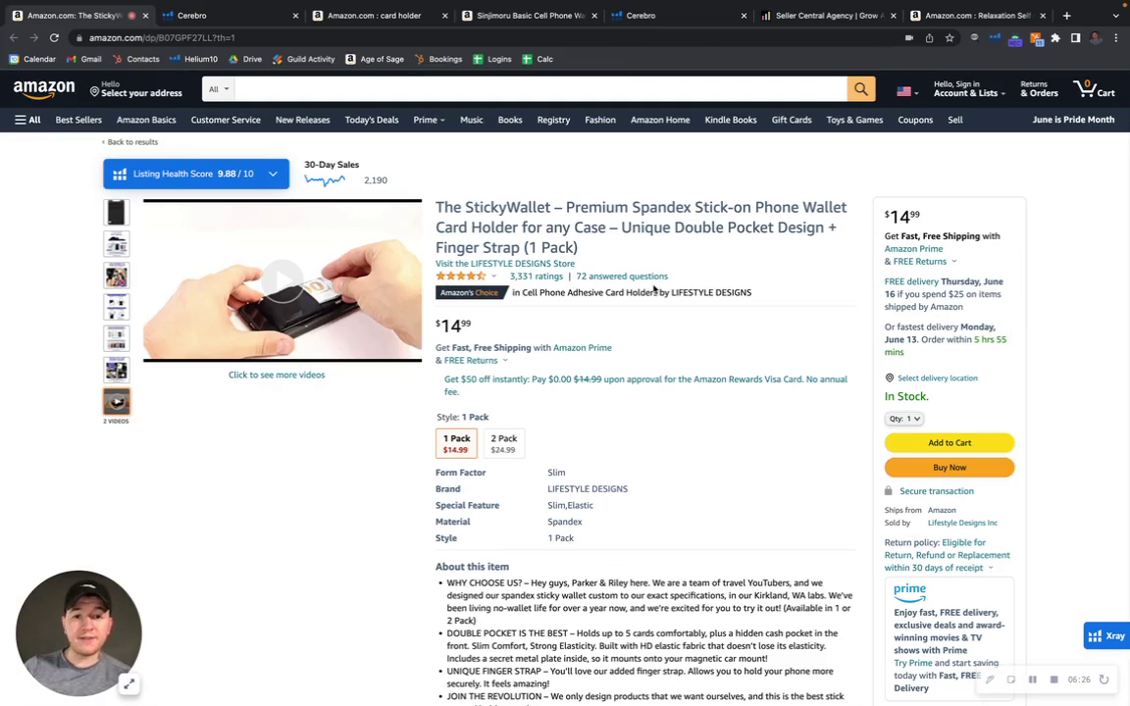
Read the StickyWallet listing's title, product attributes and About this item bullets
scroll(676, 461, down, 1)
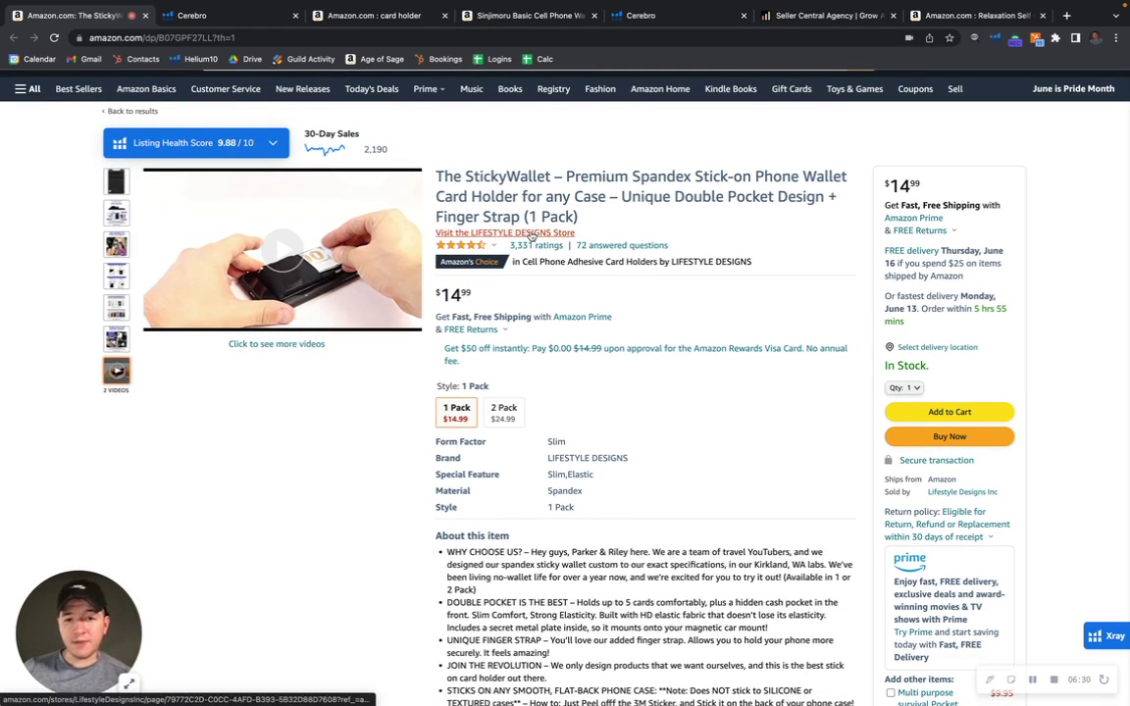
scroll(756, 473, down, 5)
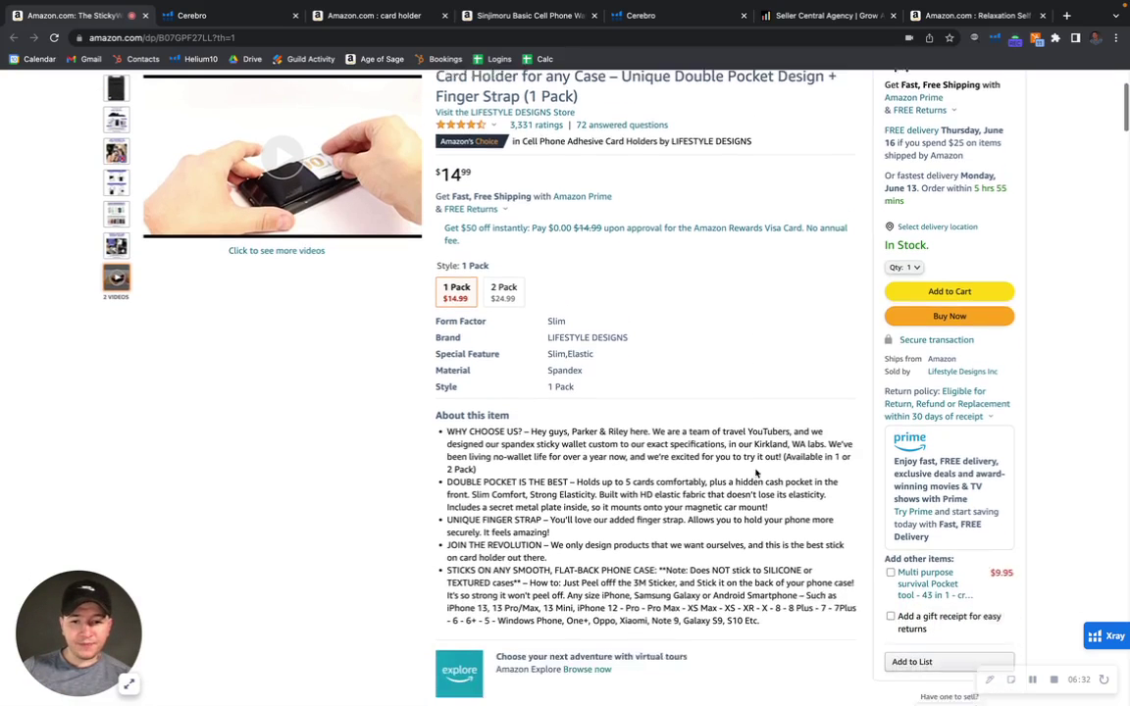
scroll(756, 473, down, 1)
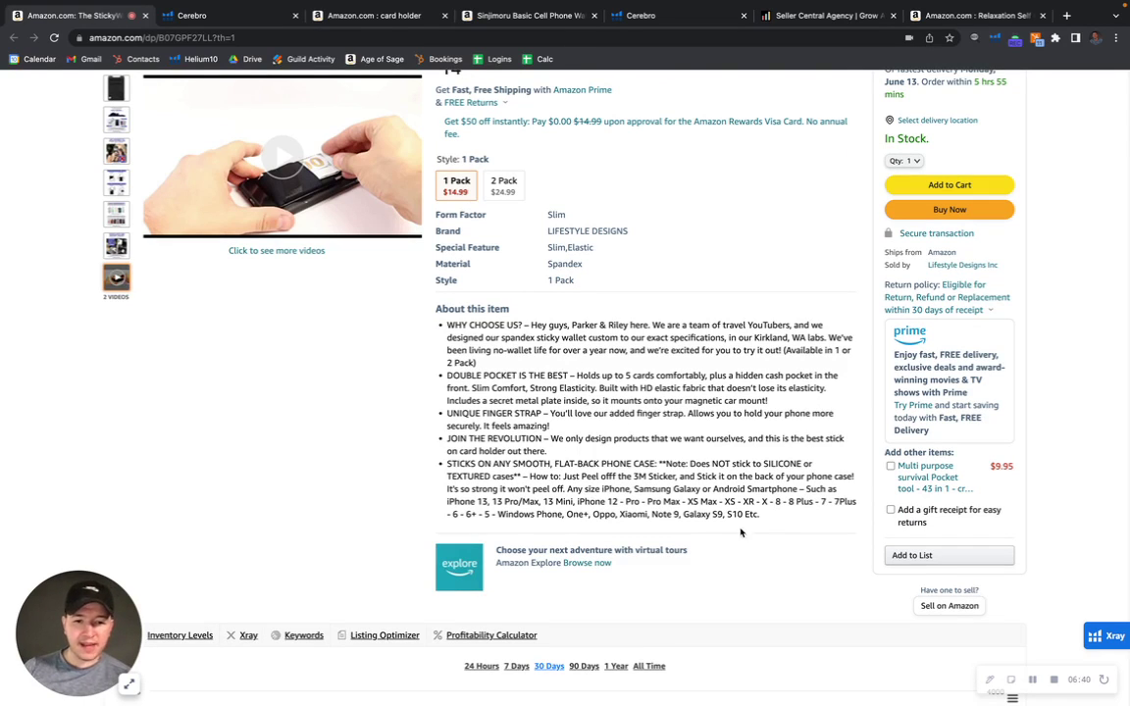
scroll(548, 426, down, 3)
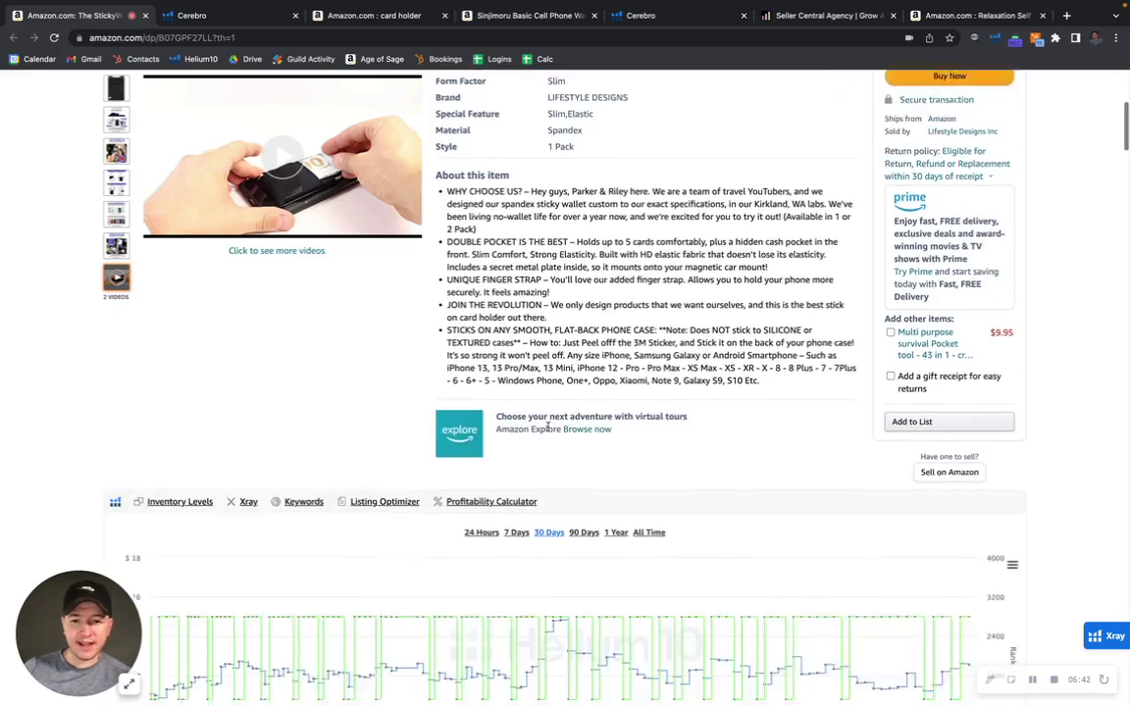
scroll(548, 427, up, 3)
scroll(549, 432, down, 1)
Go past the sales chart, related products and product information to the StickyWallet's Product Description
scroll(549, 432, down, 10)
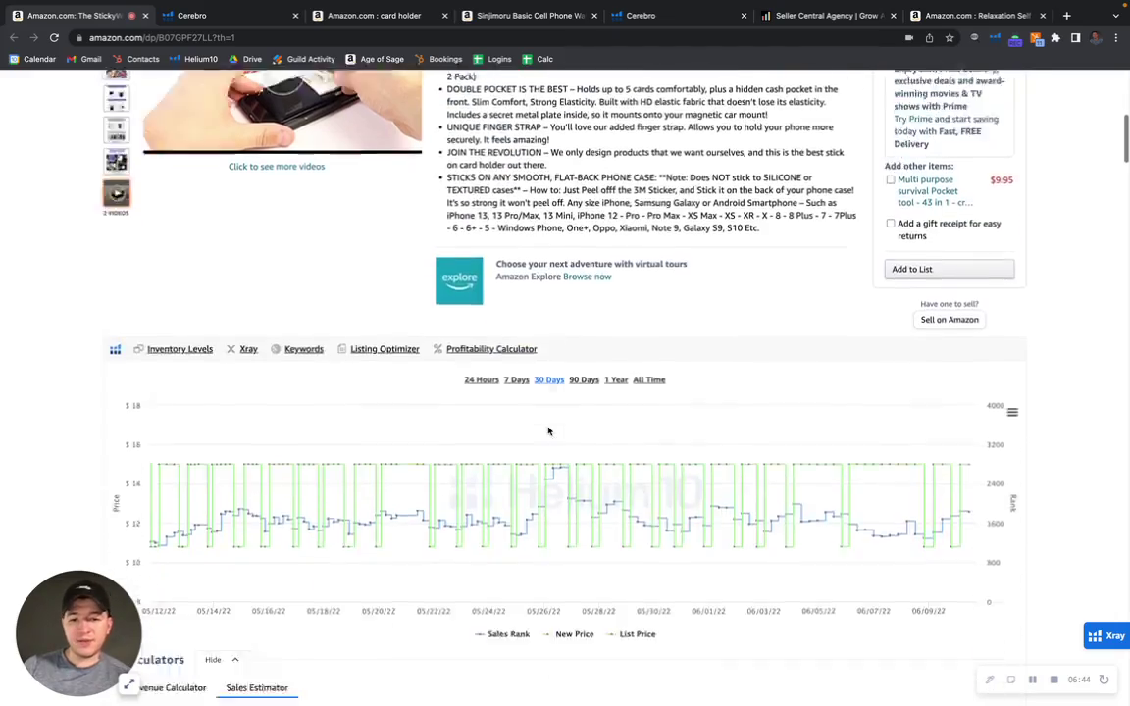
scroll(548, 430, down, 6)
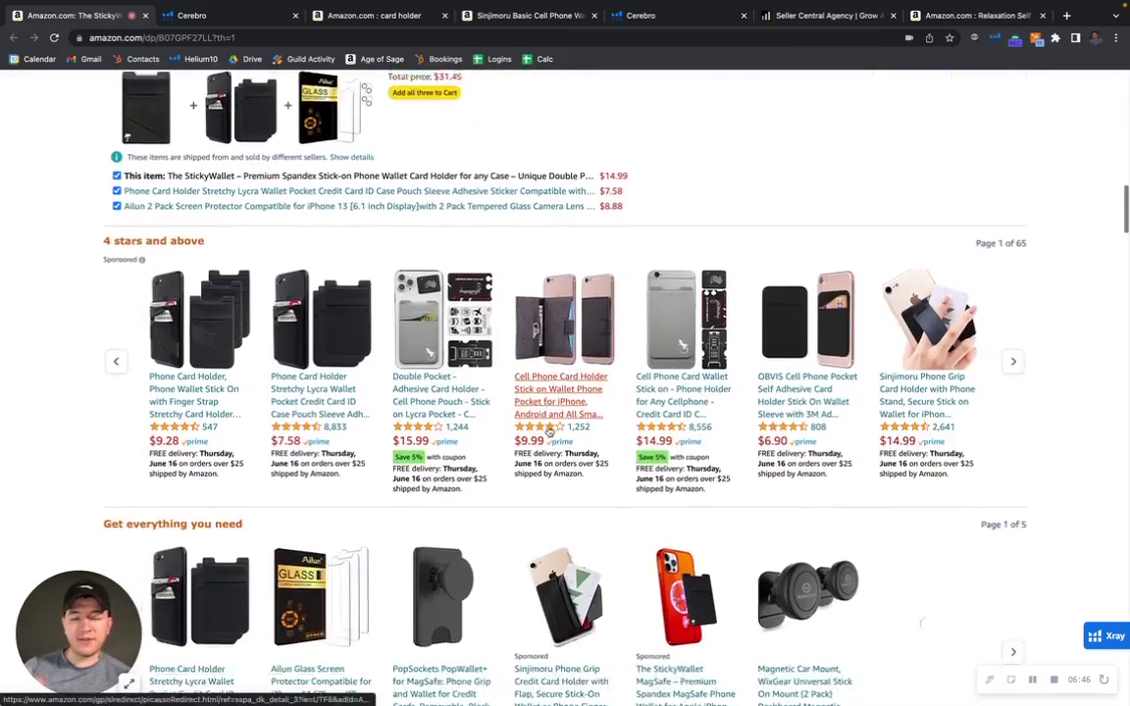
scroll(548, 430, down, 7)
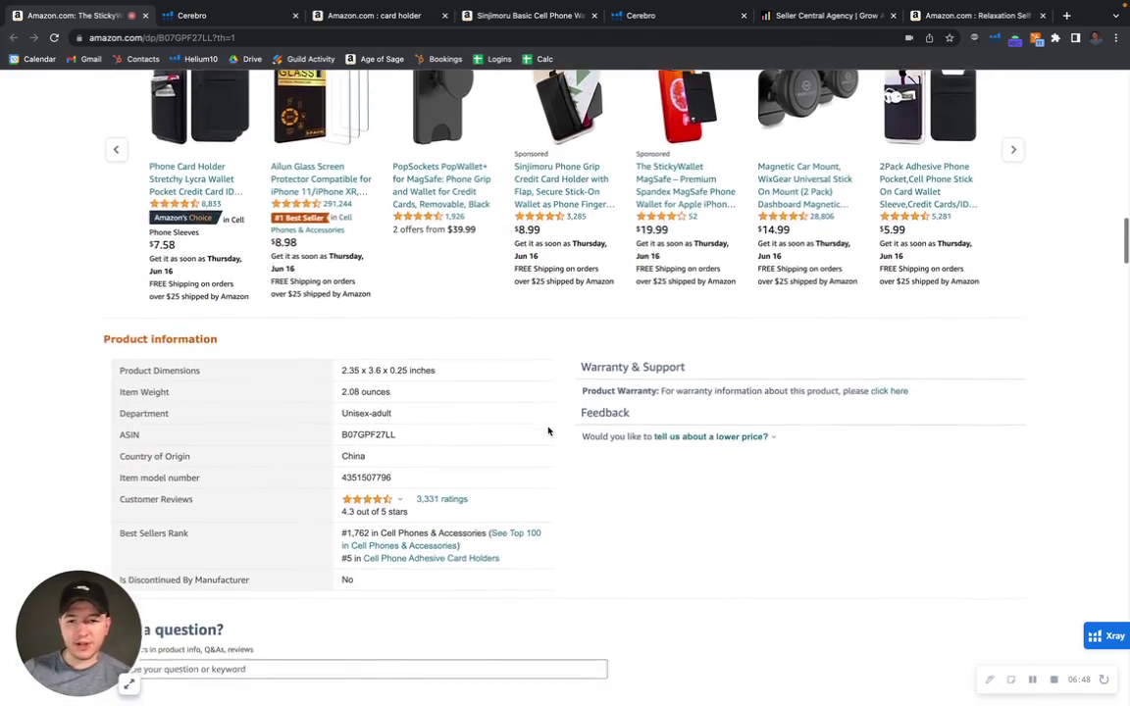
scroll(548, 430, up, 1)
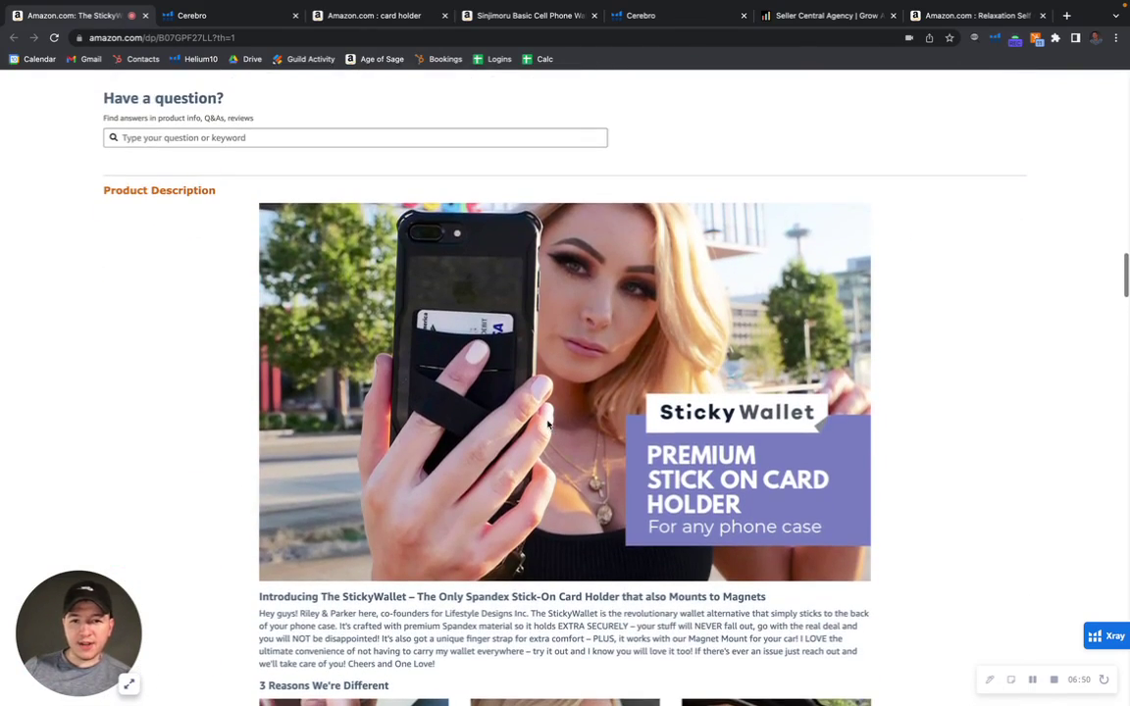
Show the alt text on the StickyWallet's Product Description images, check each image's text, and hide the overlay
scroll(206, 324, down, 1)
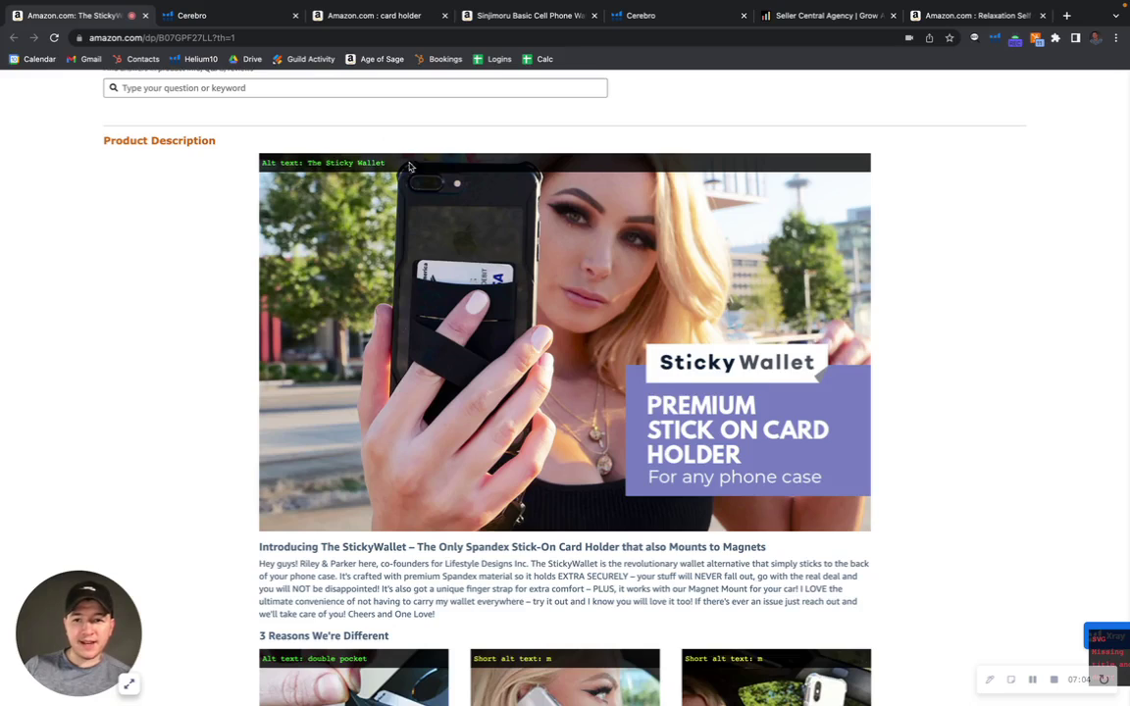
scroll(410, 167, down, 5)
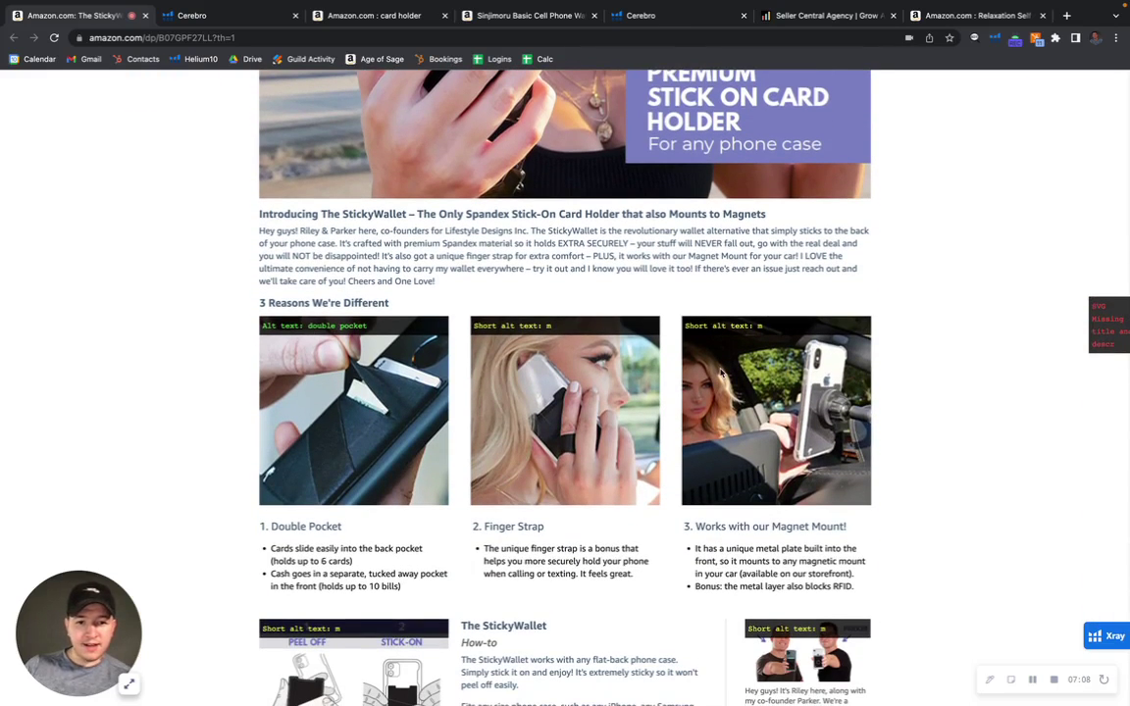
scroll(648, 339, down, 2)
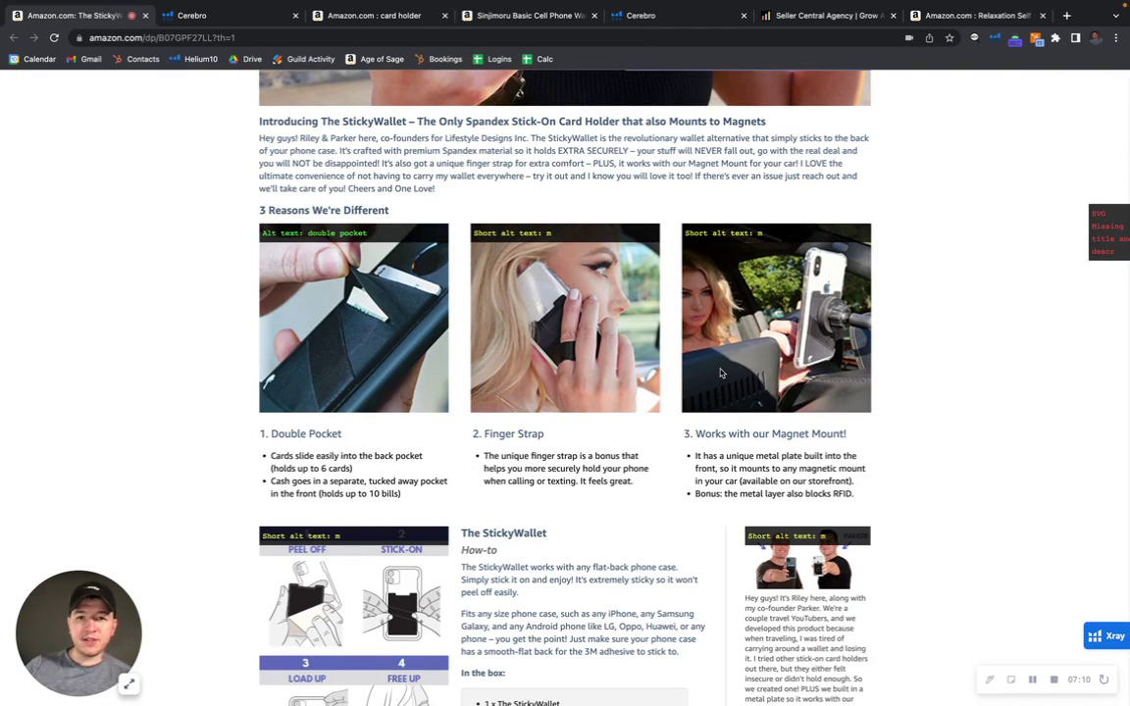
scroll(589, 583, down, 2)
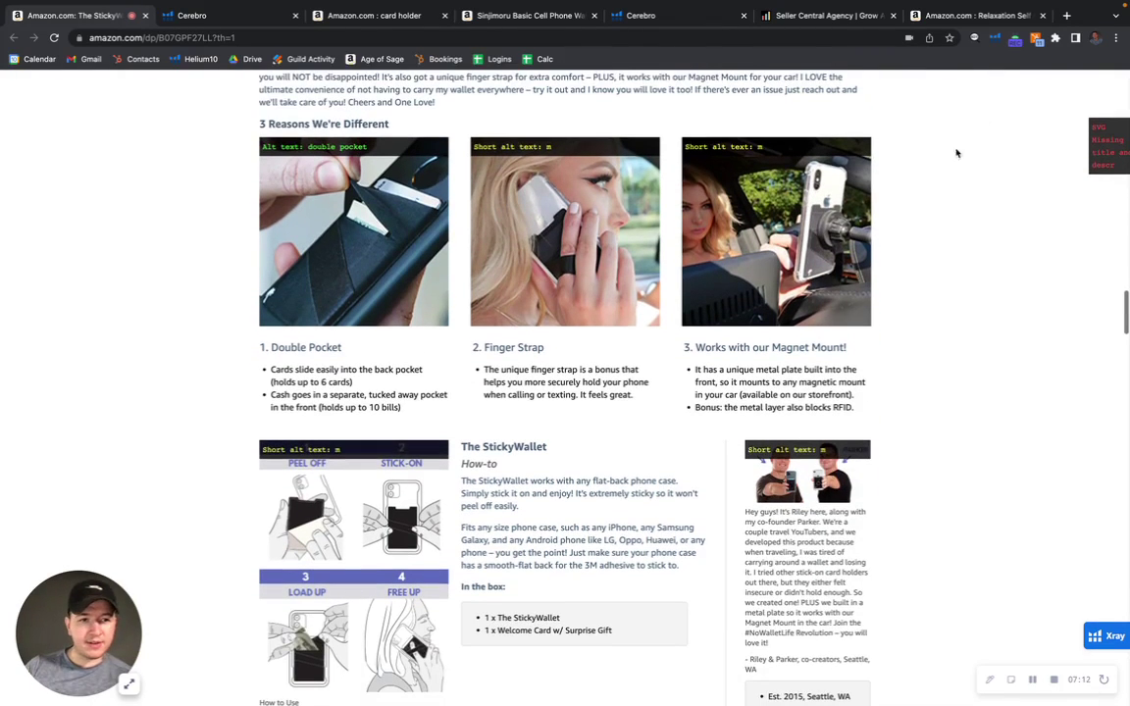
scroll(358, 425, down, 3)
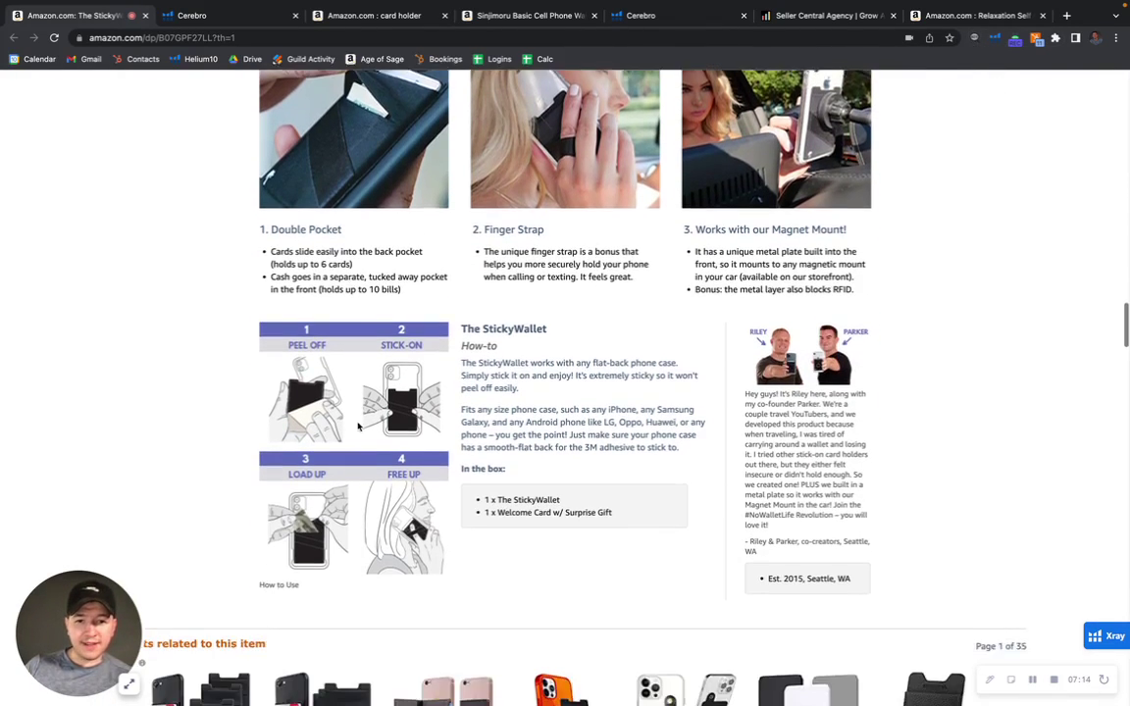
Examine the StickyWallet's Product Description banner, 3 Reasons We're Different section, how-to graphic and founders' story
scroll(361, 429, up, 2)
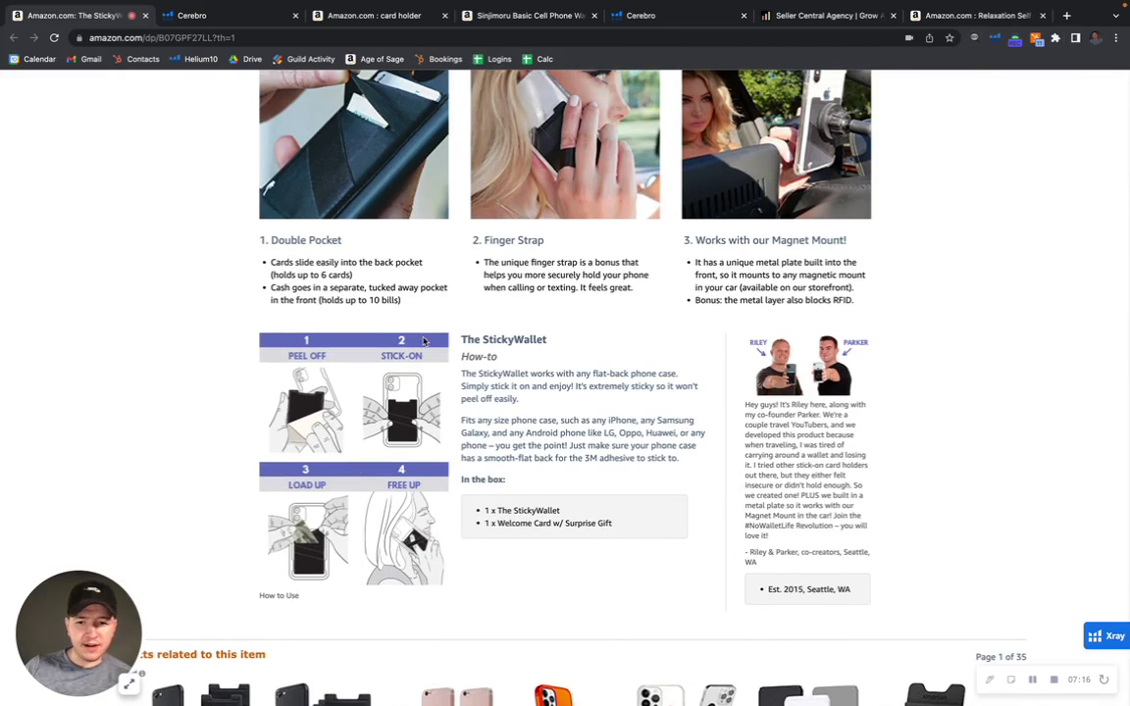
scroll(424, 340, up, 3)
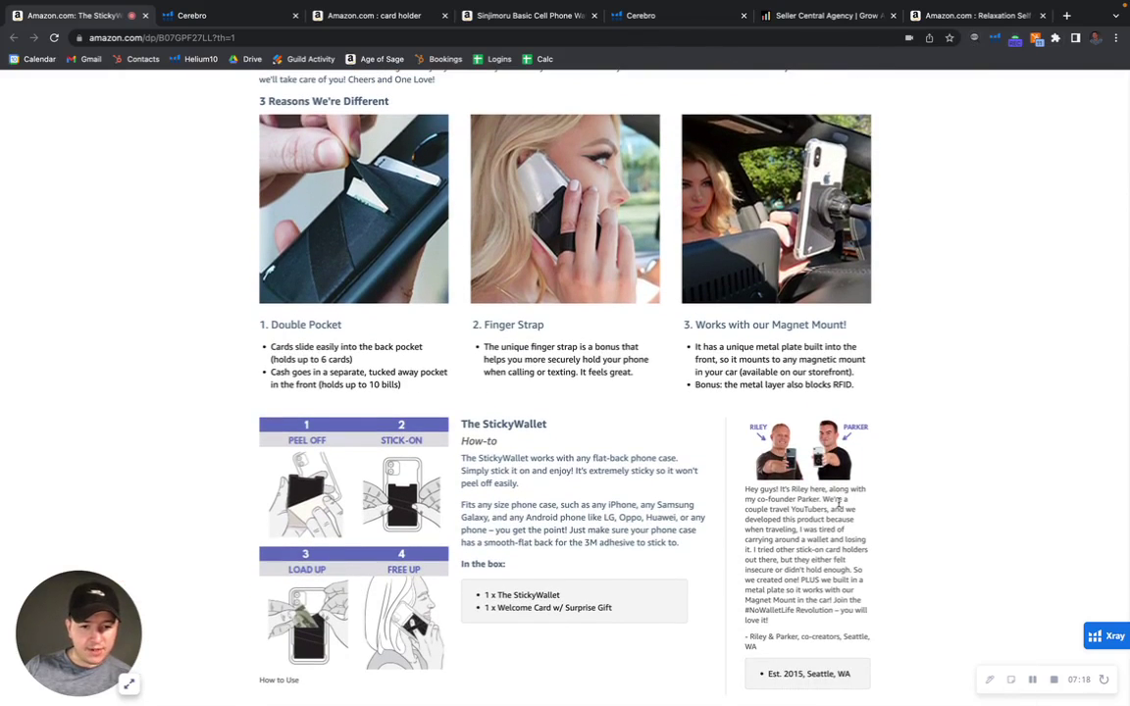
scroll(772, 500, down, 2)
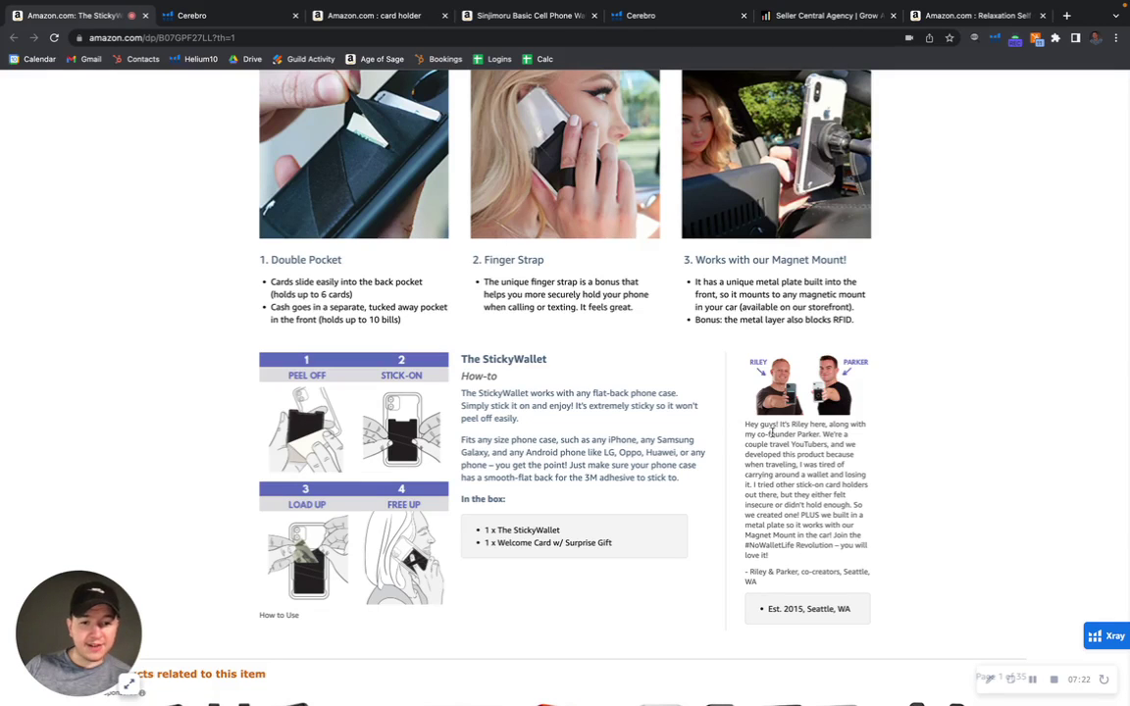
scroll(849, 537, down, 2)
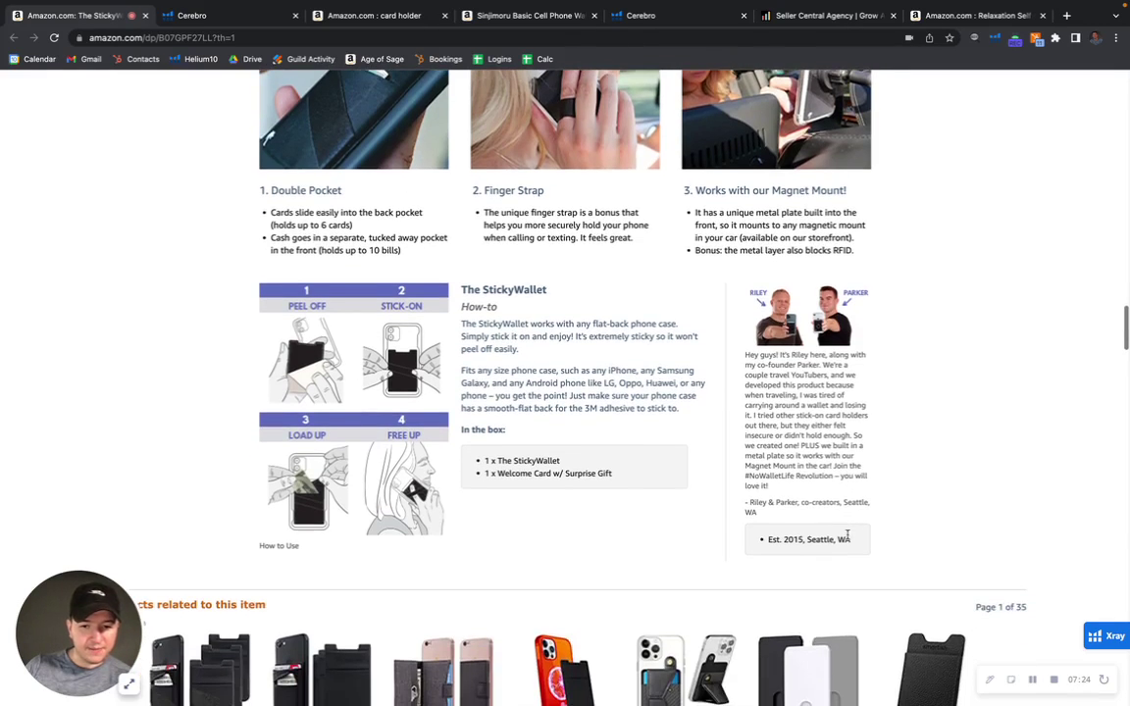
scroll(638, 485, up, 2)
scroll(638, 485, up, 6)
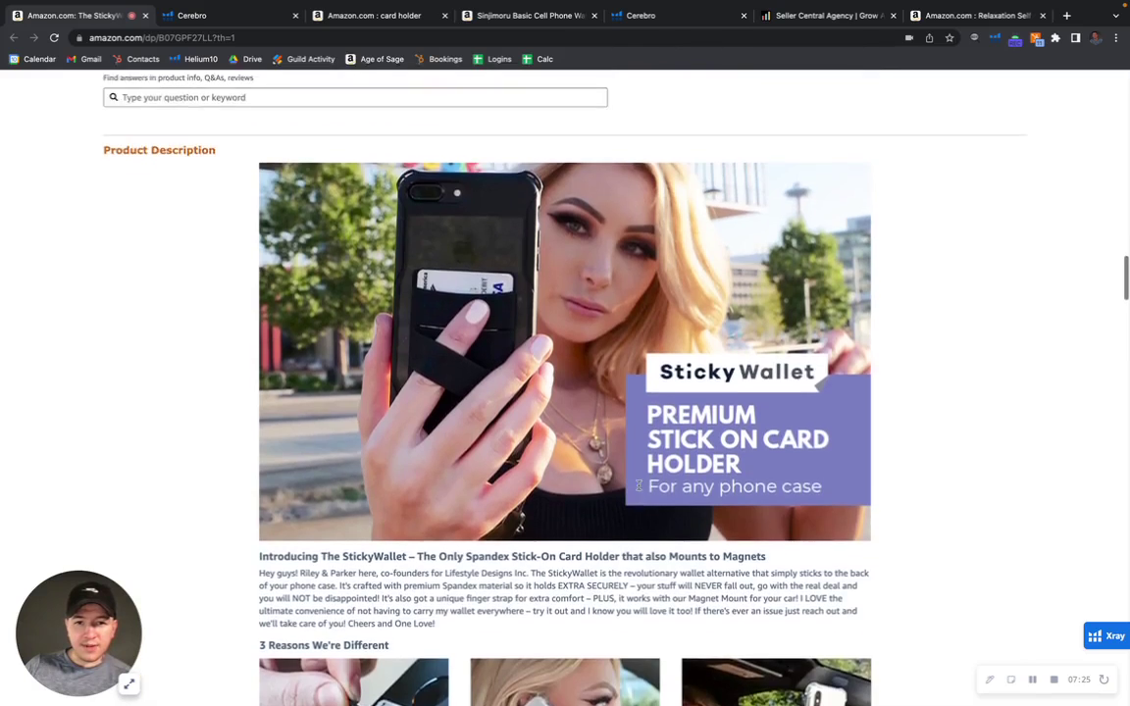
scroll(517, 419, down, 1)
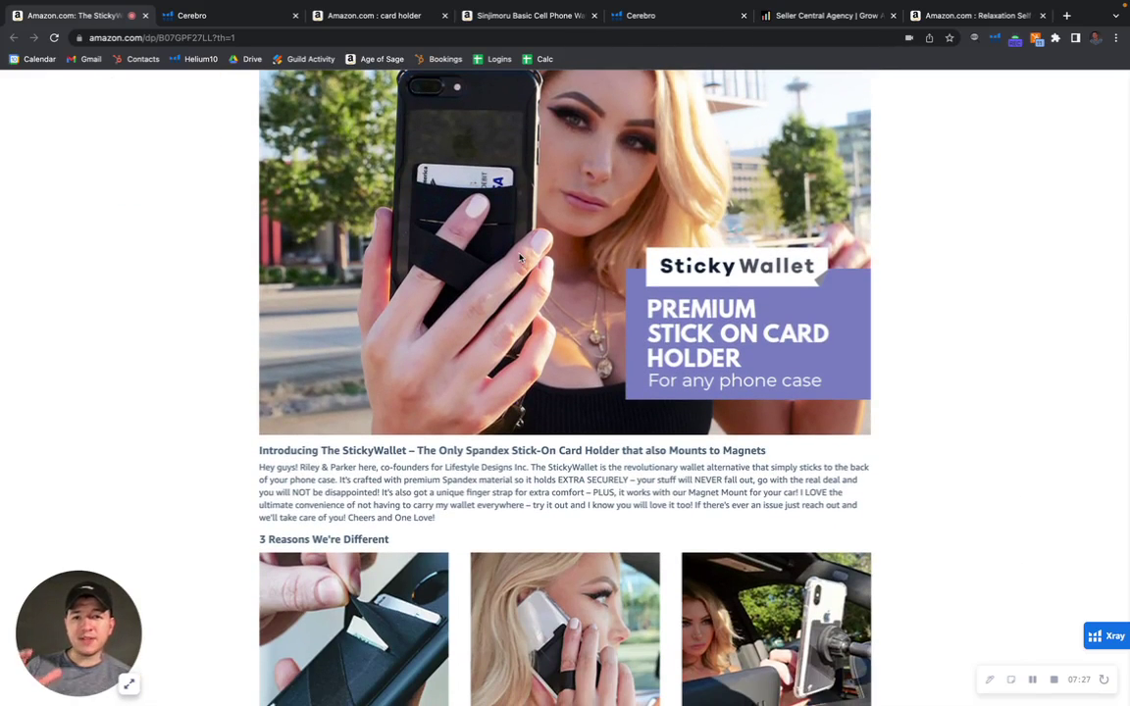
scroll(520, 257, down, 5)
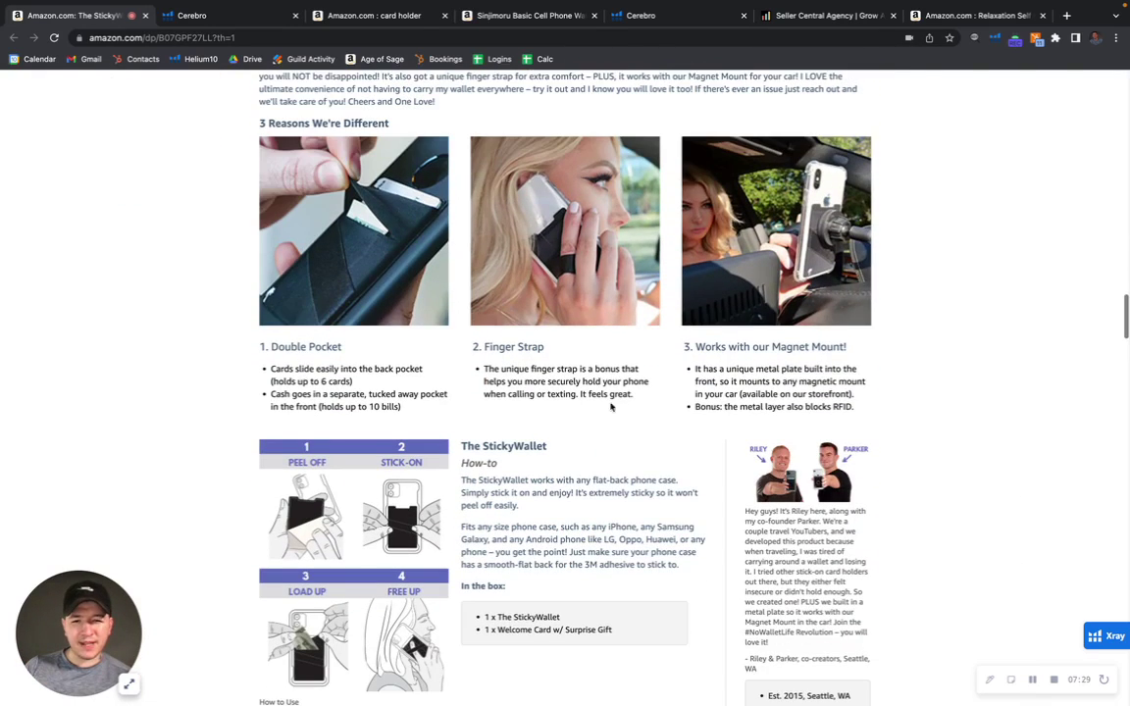
scroll(619, 341, down, 4)
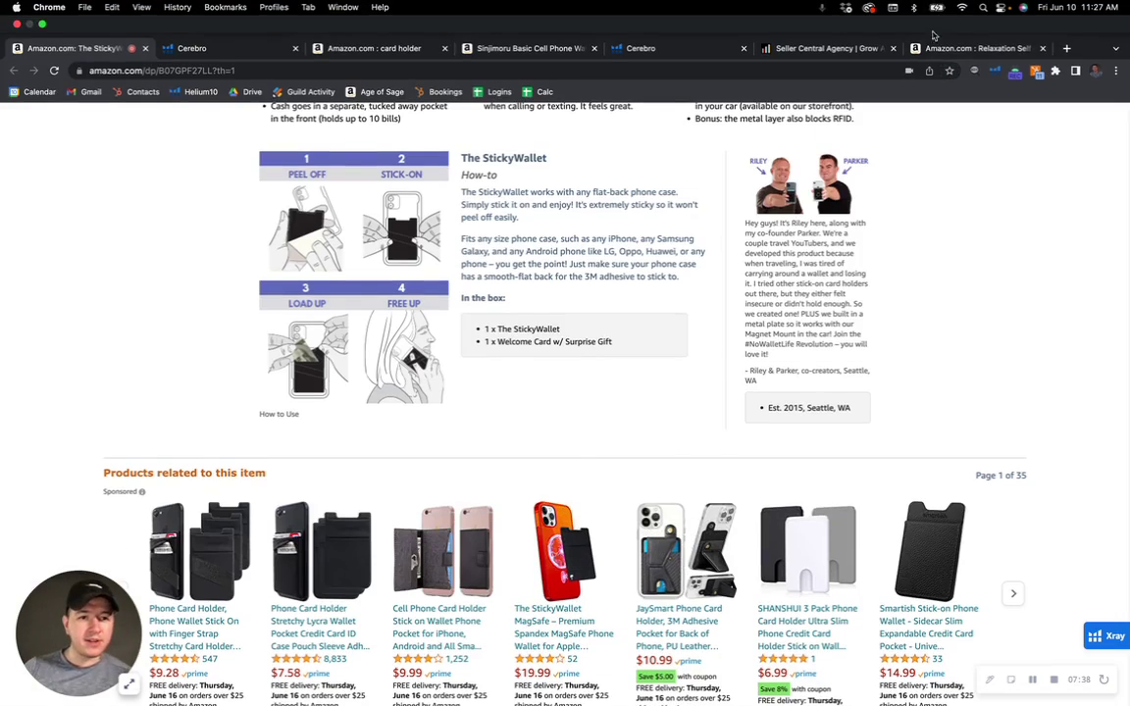
Switch to the Age of Sage spa gift listing (B092BH5WHF) and view the opening cards of its From the brand carousel
click(936, 48)
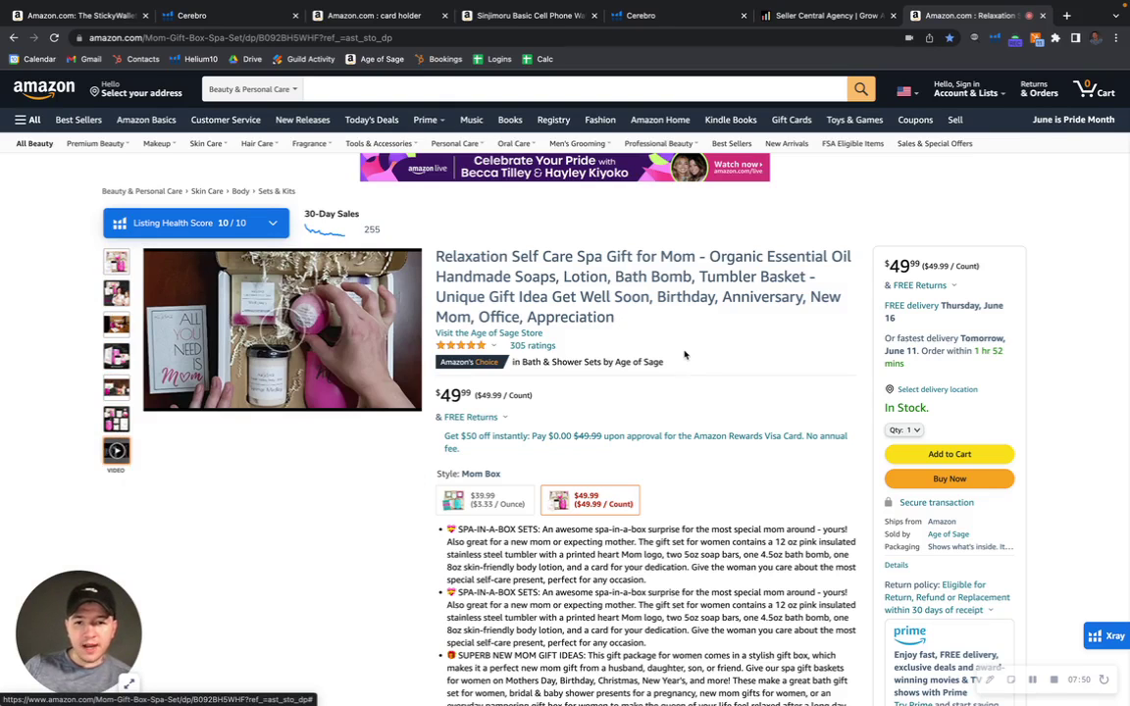
scroll(657, 333, down, 4)
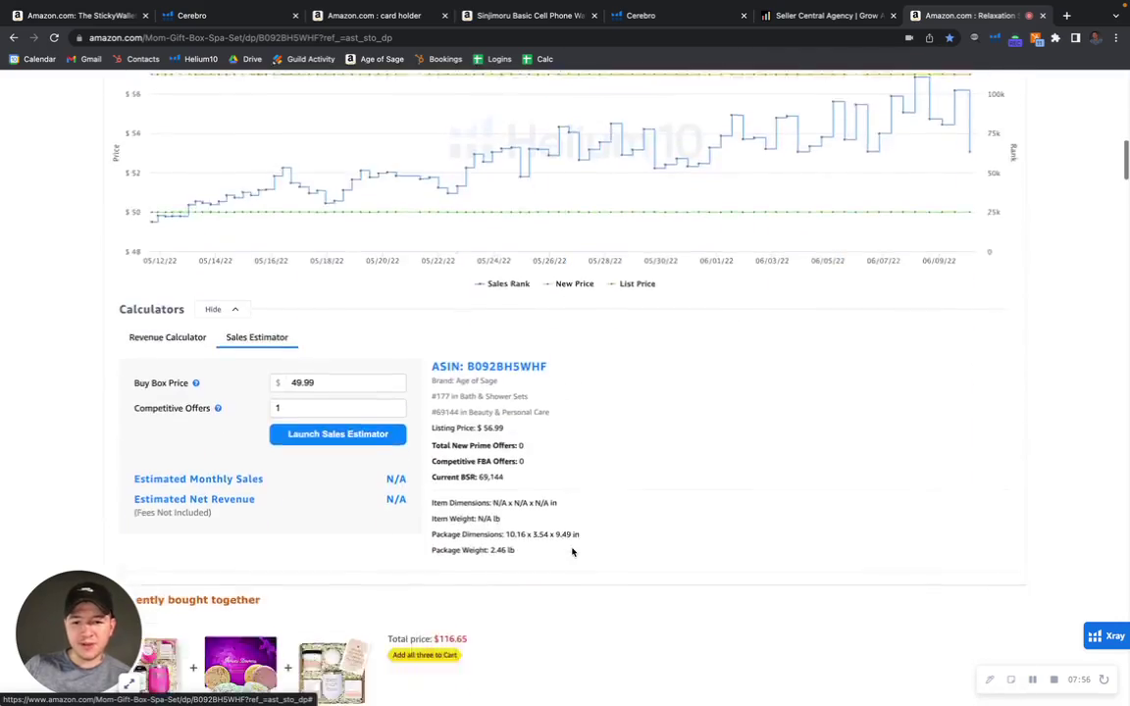
scroll(572, 552, down, 20)
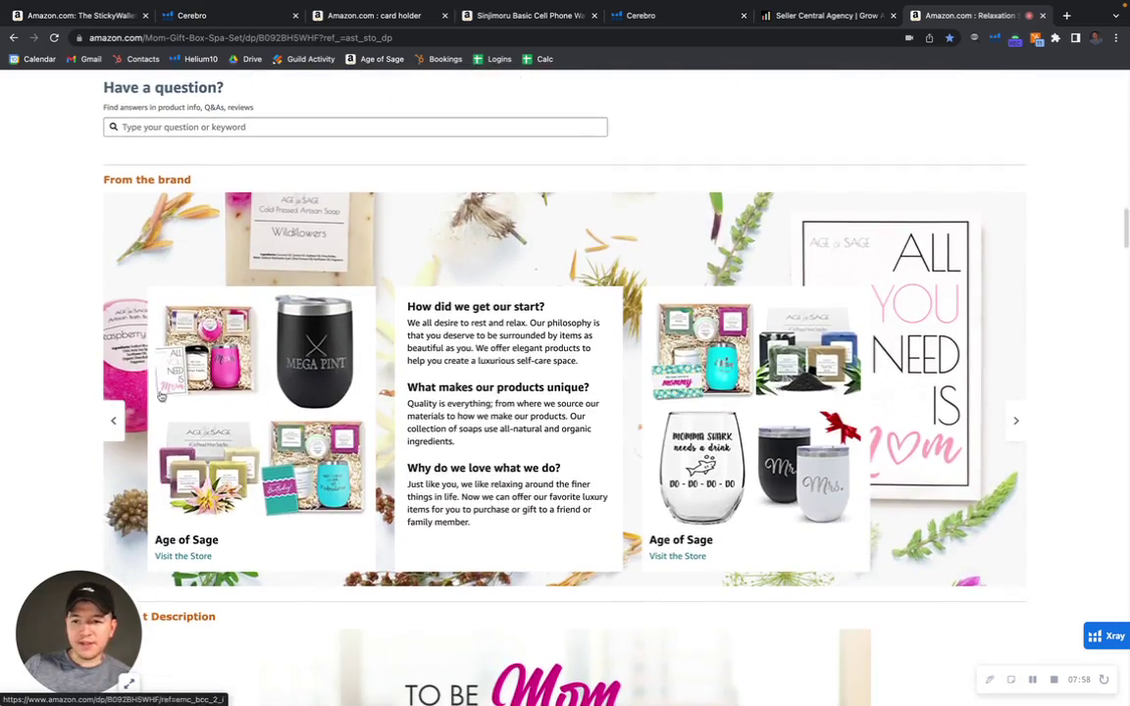
click(112, 420)
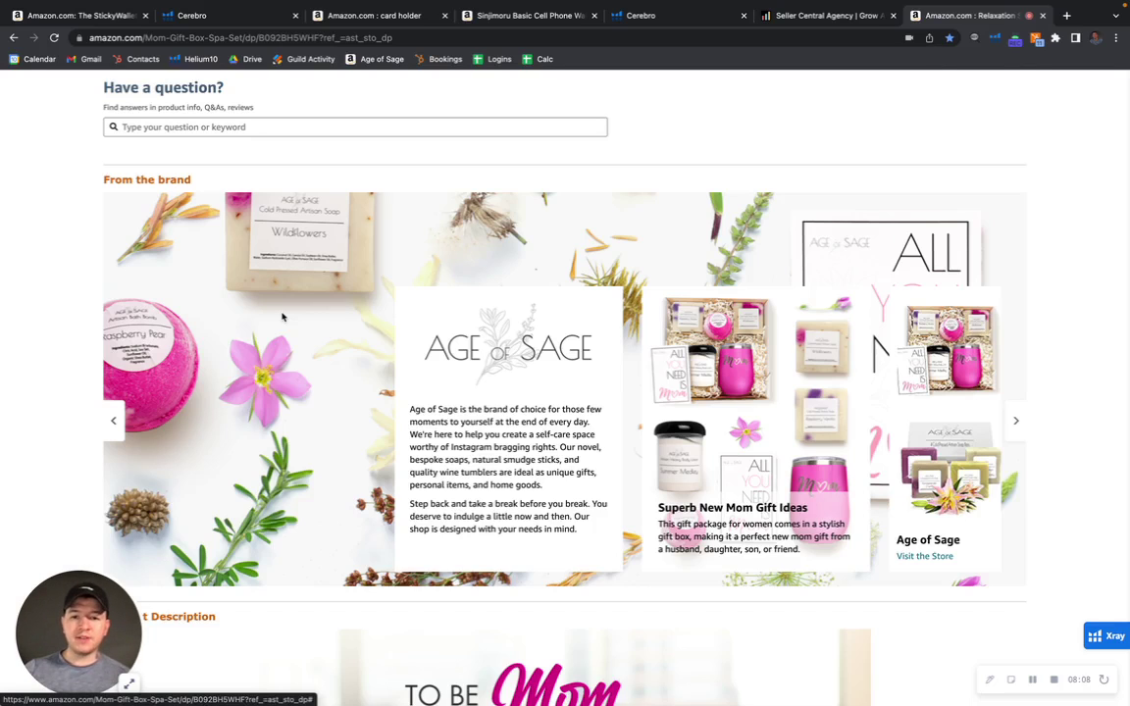
Return to the StickyWallet listing and preview its main product image and the "Say goodbye to your old wallet!" image
click(79, 15)
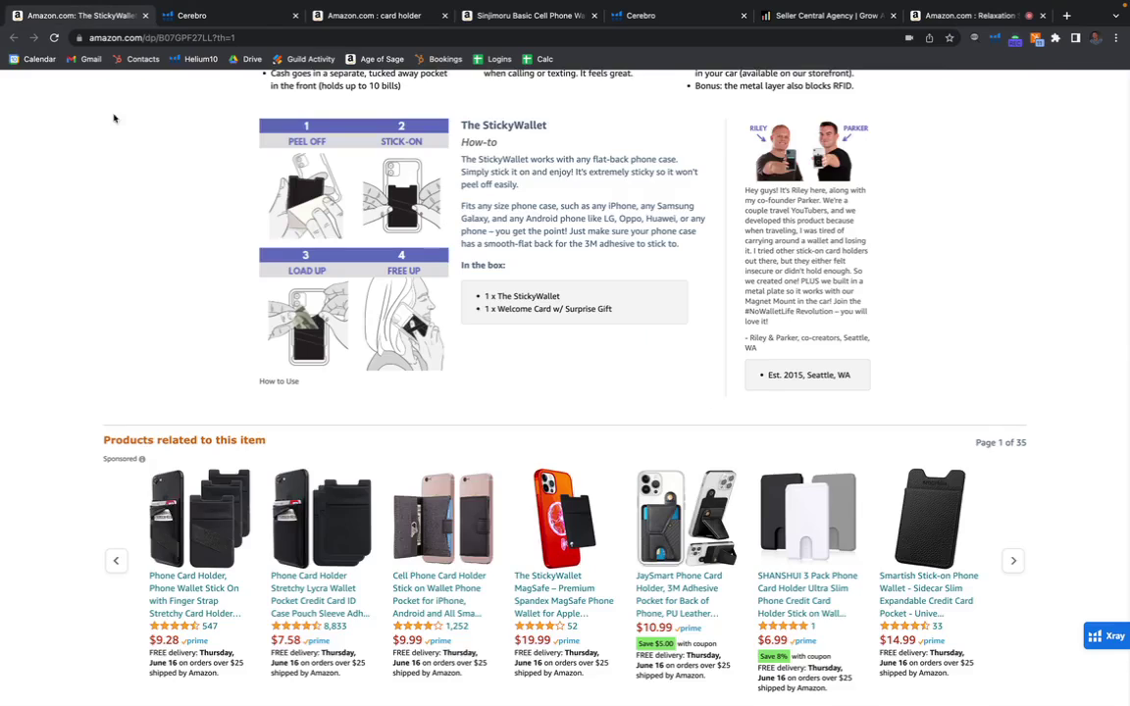
scroll(412, 421, down, 5)
scroll(412, 422, up, 20)
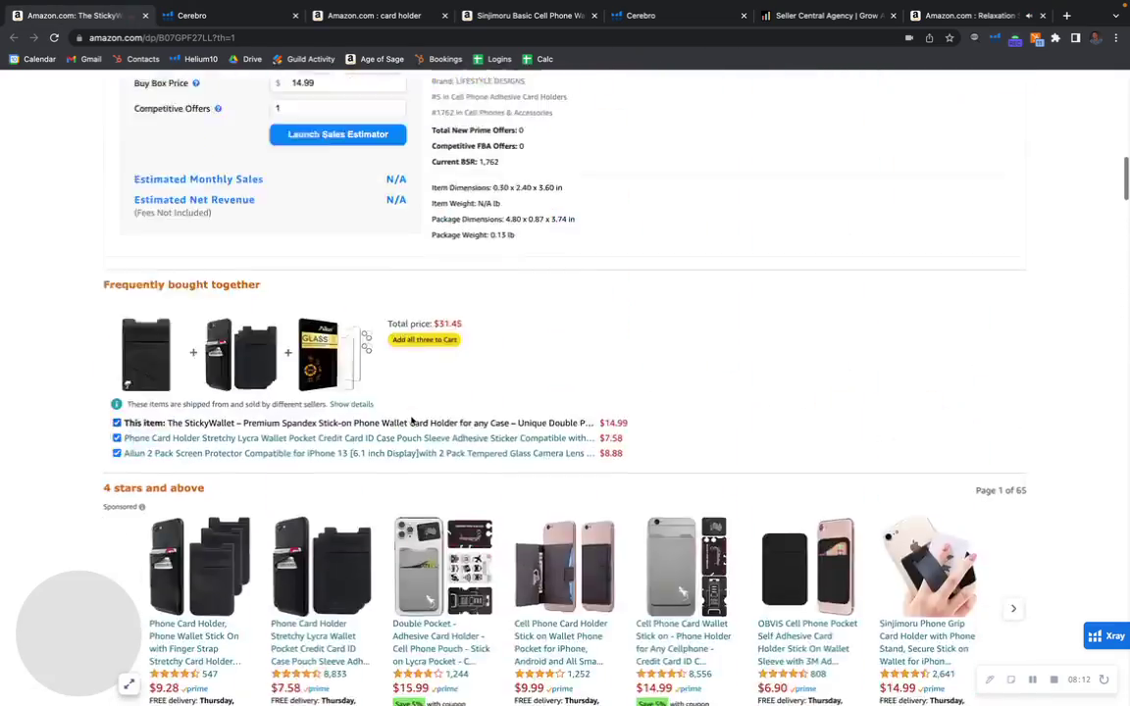
mouse_move(117, 216)
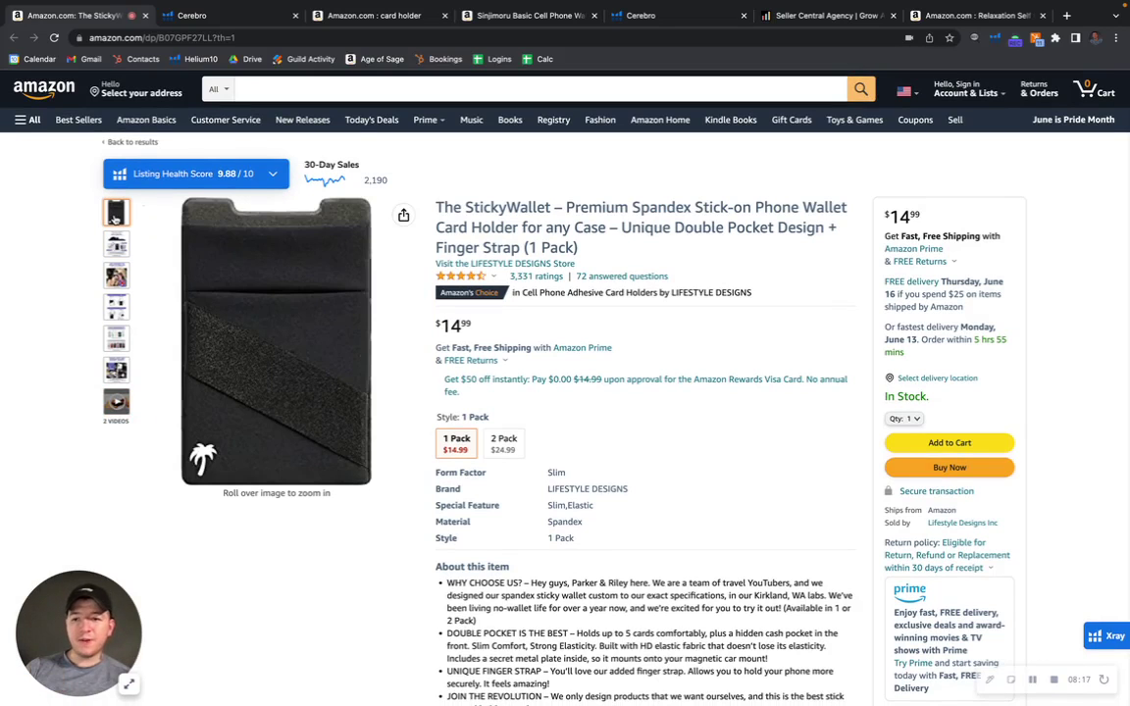
mouse_move(120, 274)
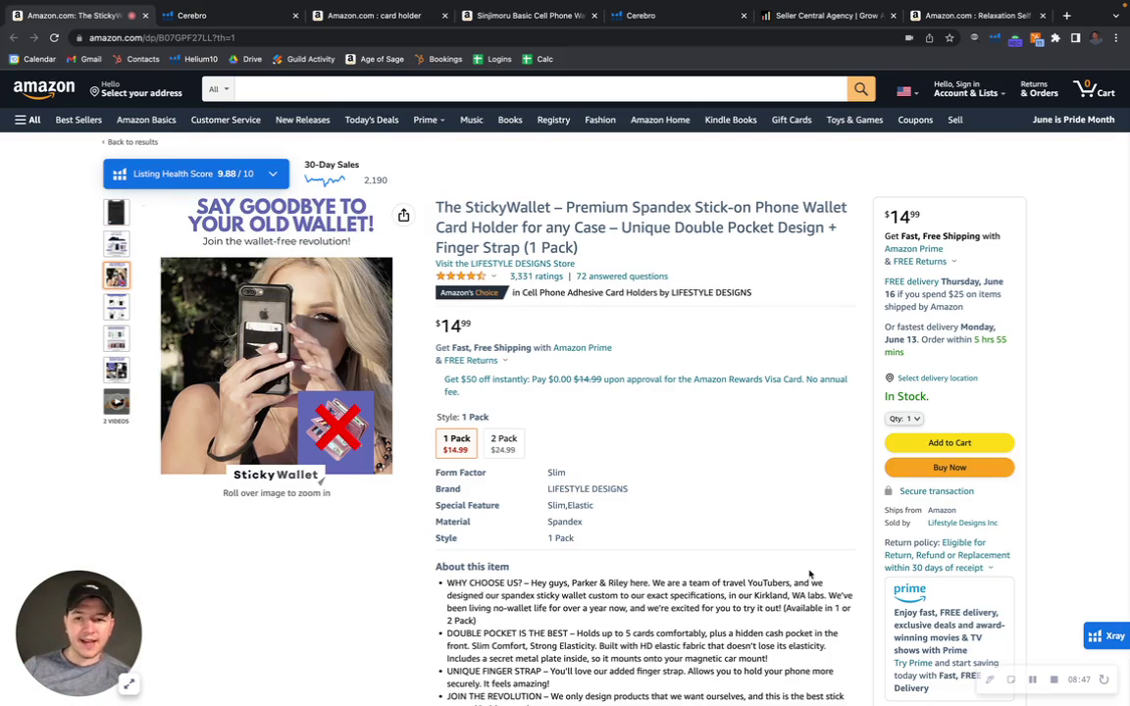
Review the StickyWallet's About this item bullets again, then preview its main product image once more
scroll(808, 574, down, 2)
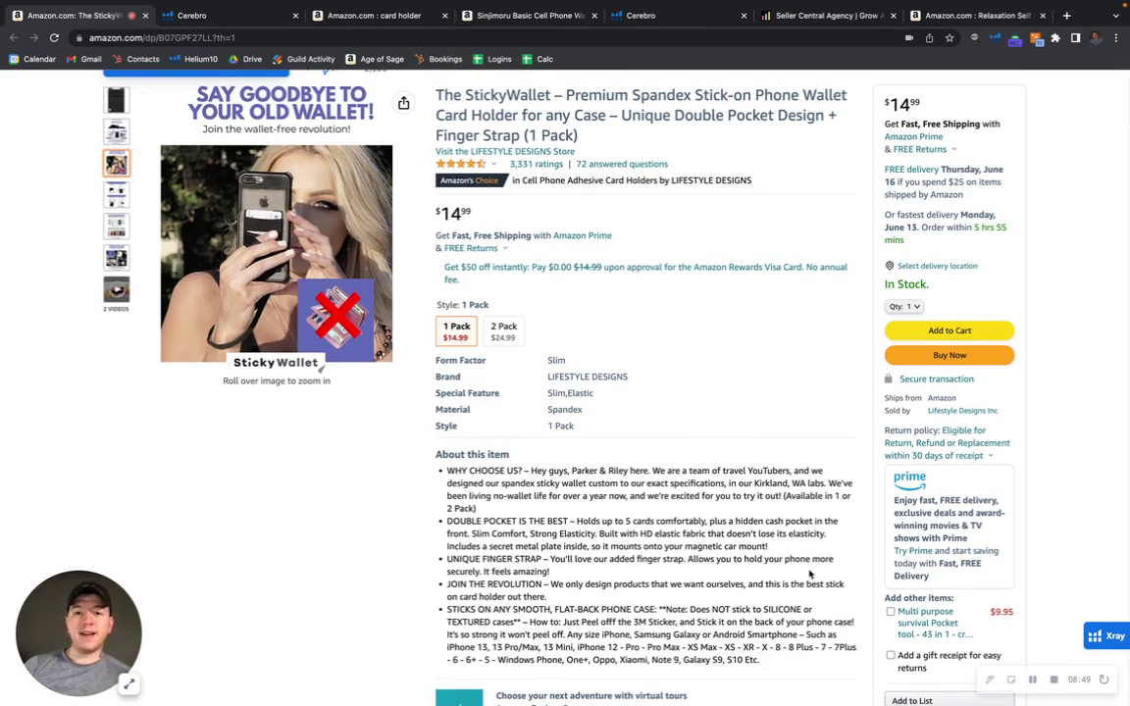
scroll(809, 573, down, 3)
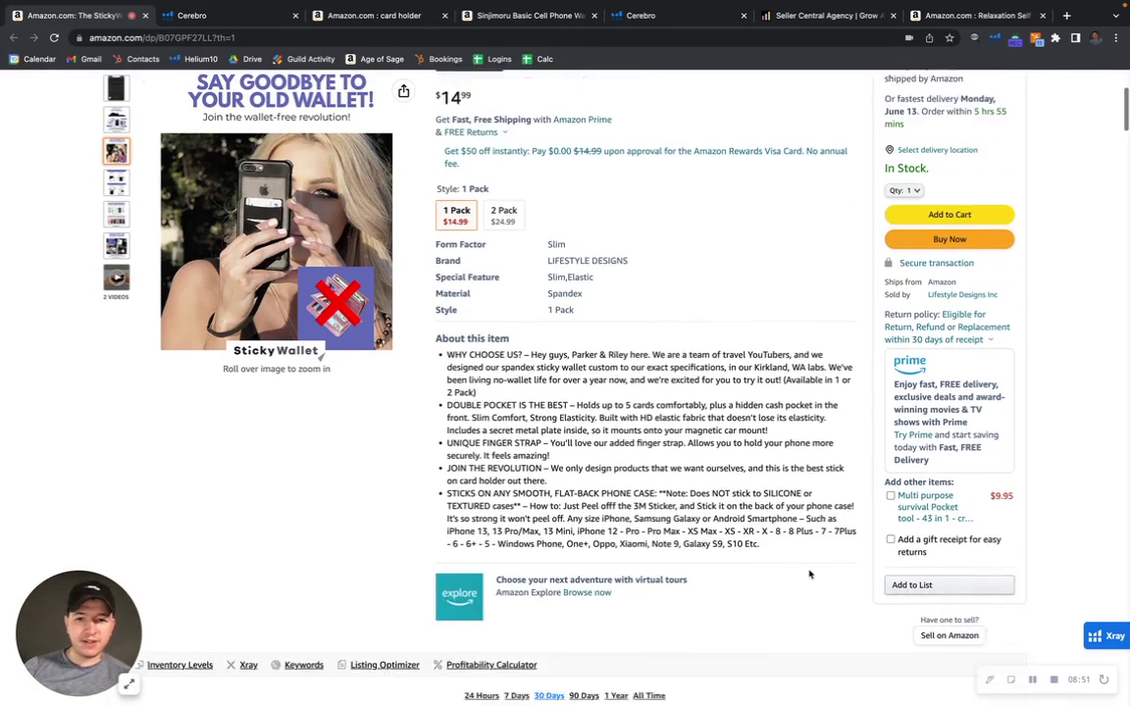
scroll(591, 422, up, 5)
scroll(591, 422, up, 1)
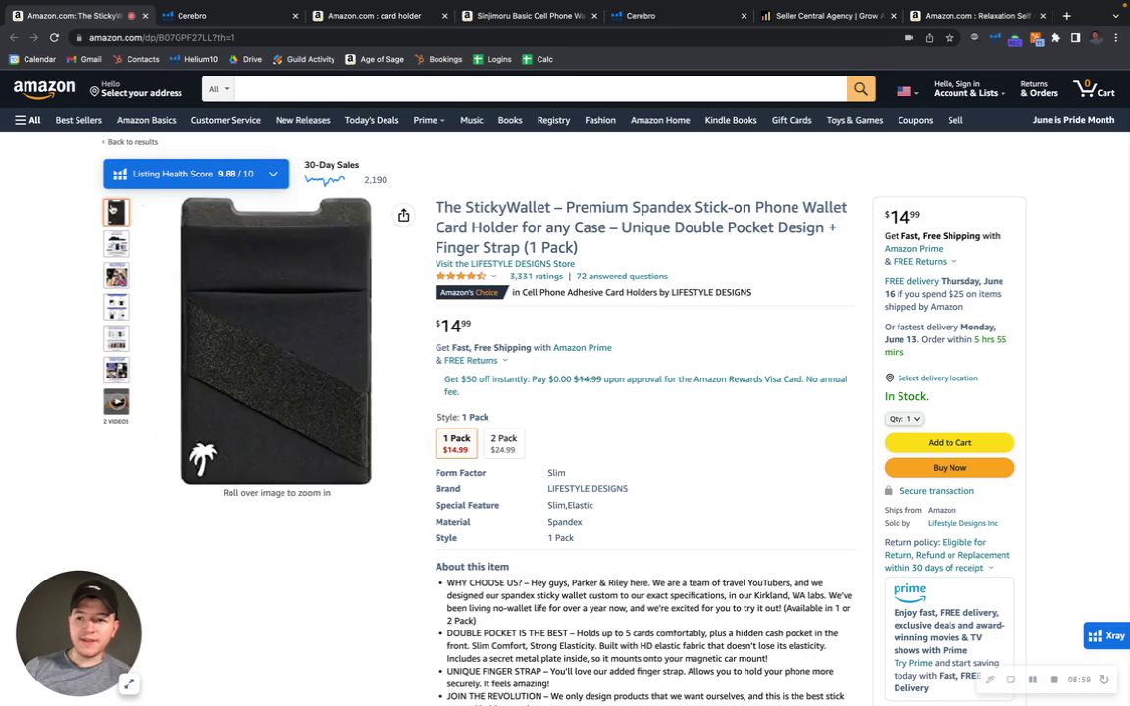
Switch to the Age of Sage spa gift listing and examine the Product Description's banner, body text and Mom Essentials graphic
click(956, 17)
scroll(555, 240, down, 5)
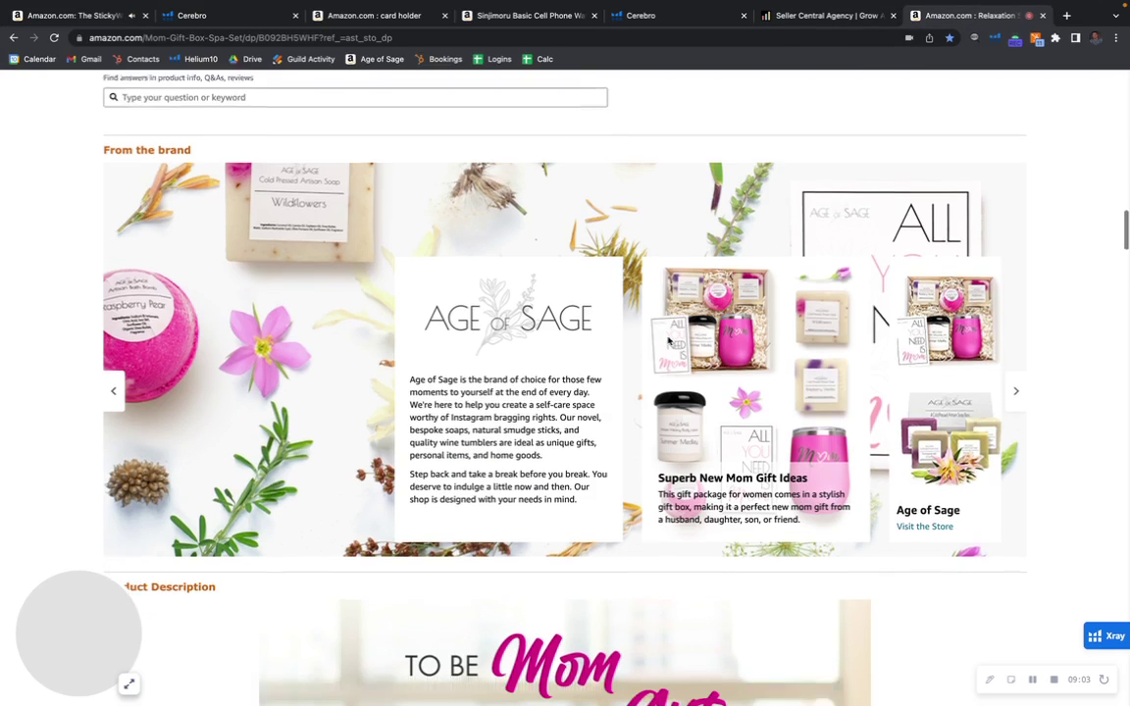
scroll(555, 240, down, 2)
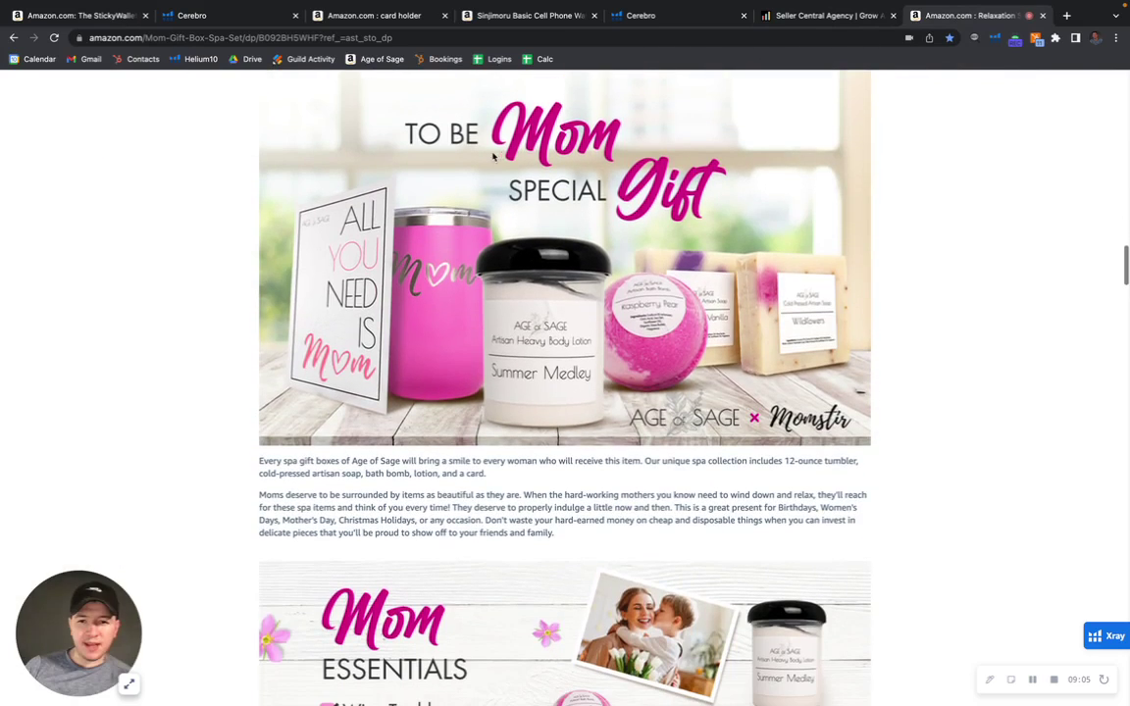
scroll(449, 498, down, 1)
drag(554, 476, 250, 405)
click(250, 405)
scroll(252, 400, down, 7)
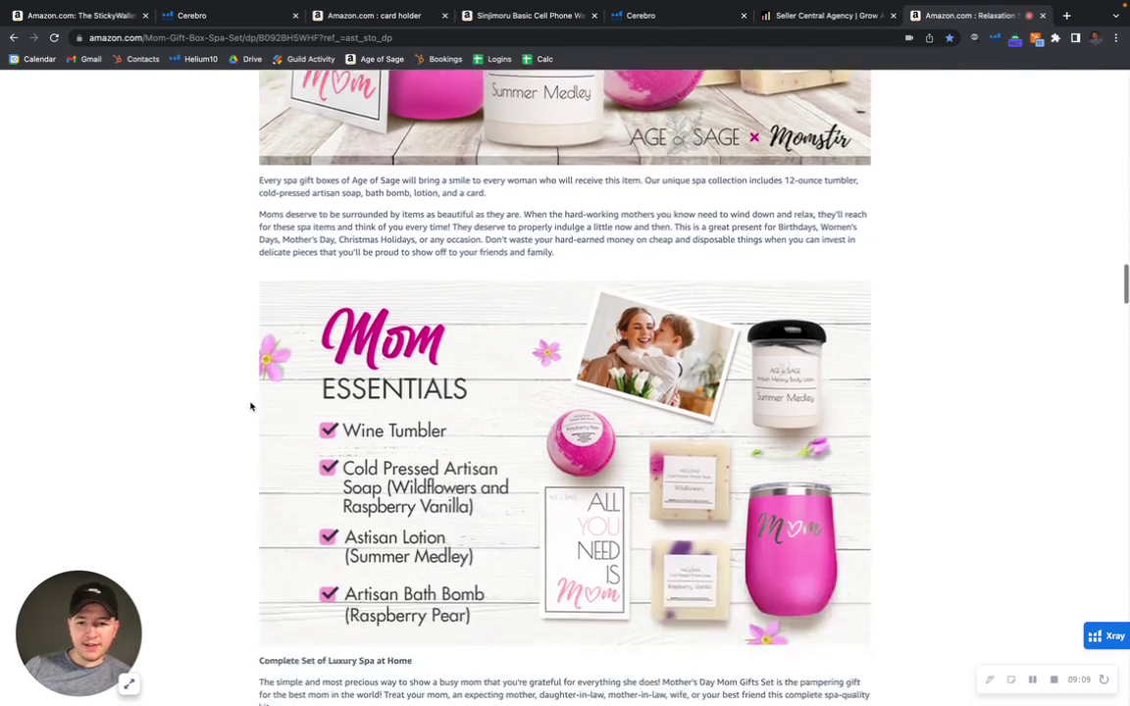
Examine the Mom Essentials graphic in the Age of Sage Product Description and highlight the "Free her from her daily stresses" paragraph
drag(555, 376, 345, 314)
click(403, 391)
scroll(449, 457, down, 4)
scroll(449, 457, down, 3)
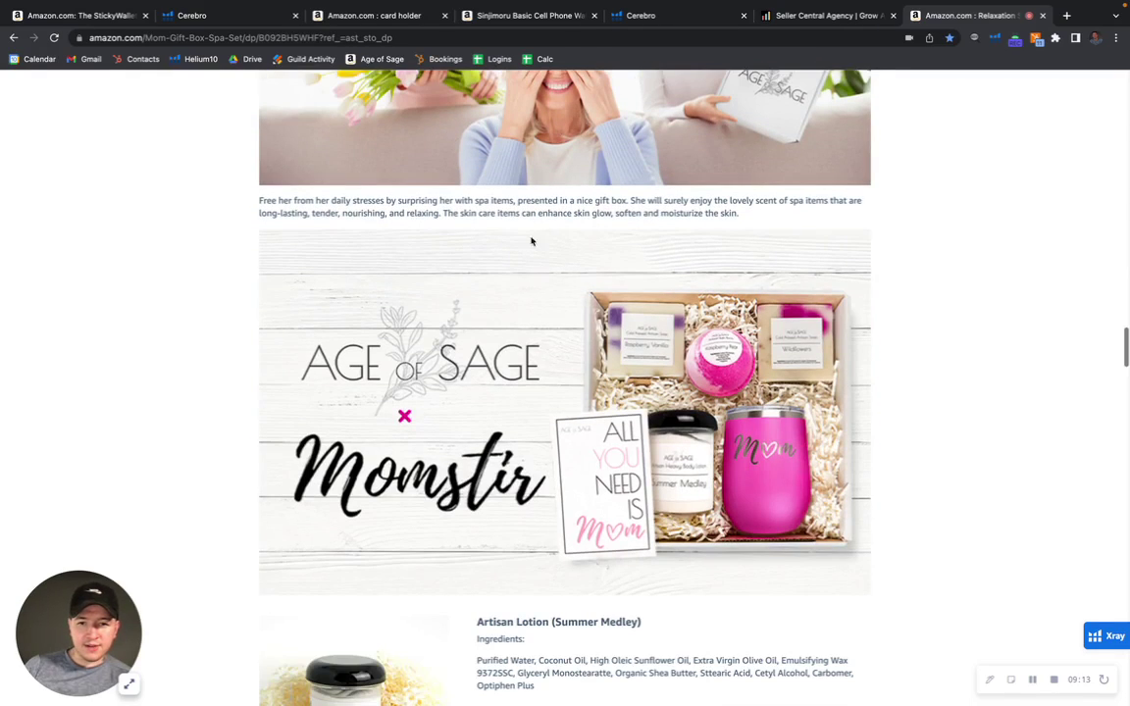
triple_click(536, 202)
View the rest of the Age of Sage Product Description, down to the Mother's Day Gift Set comparison chart
scroll(552, 510, down, 8)
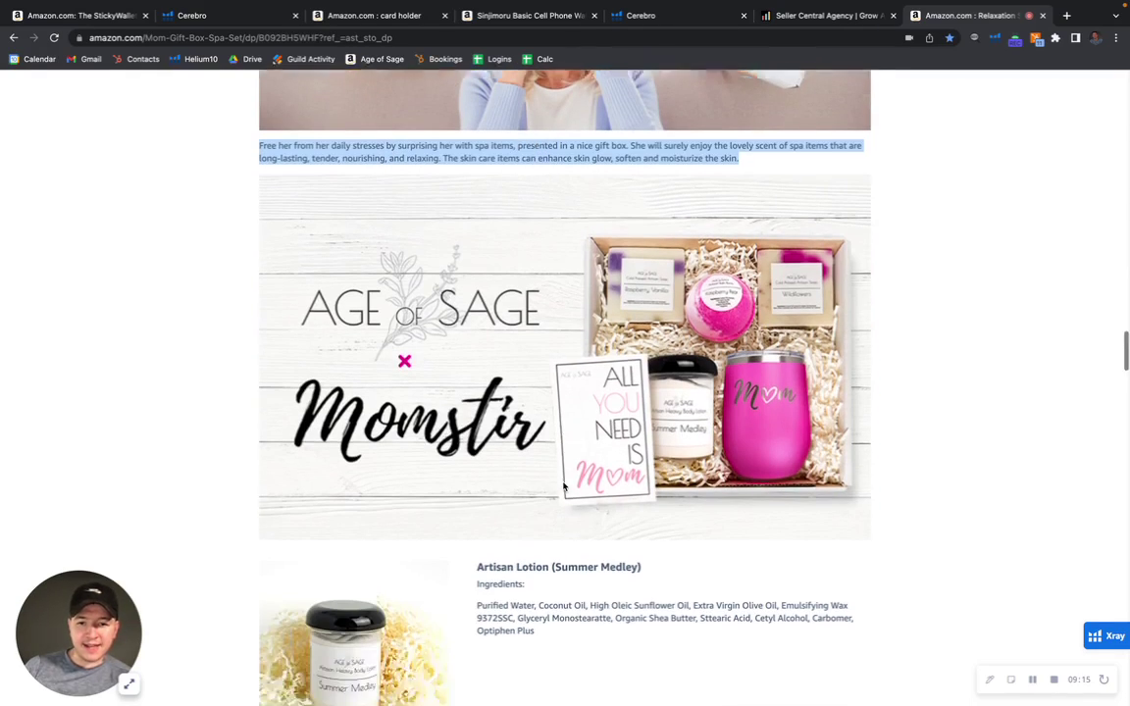
scroll(547, 399, down, 7)
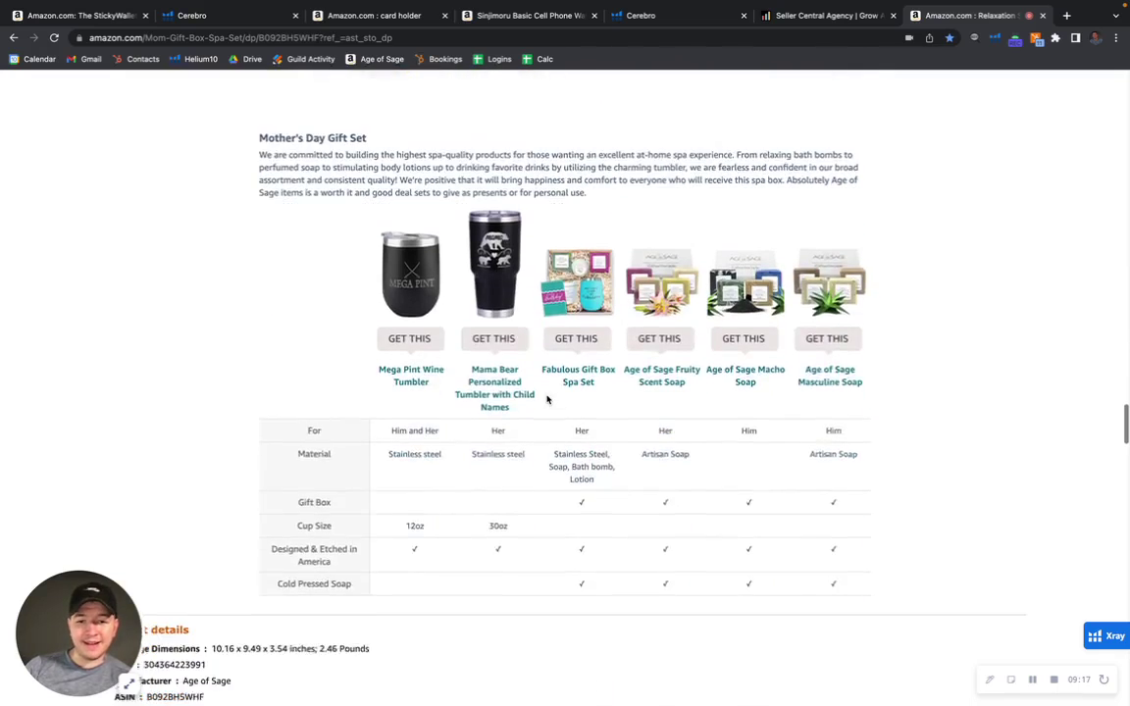
scroll(552, 454, up, 1)
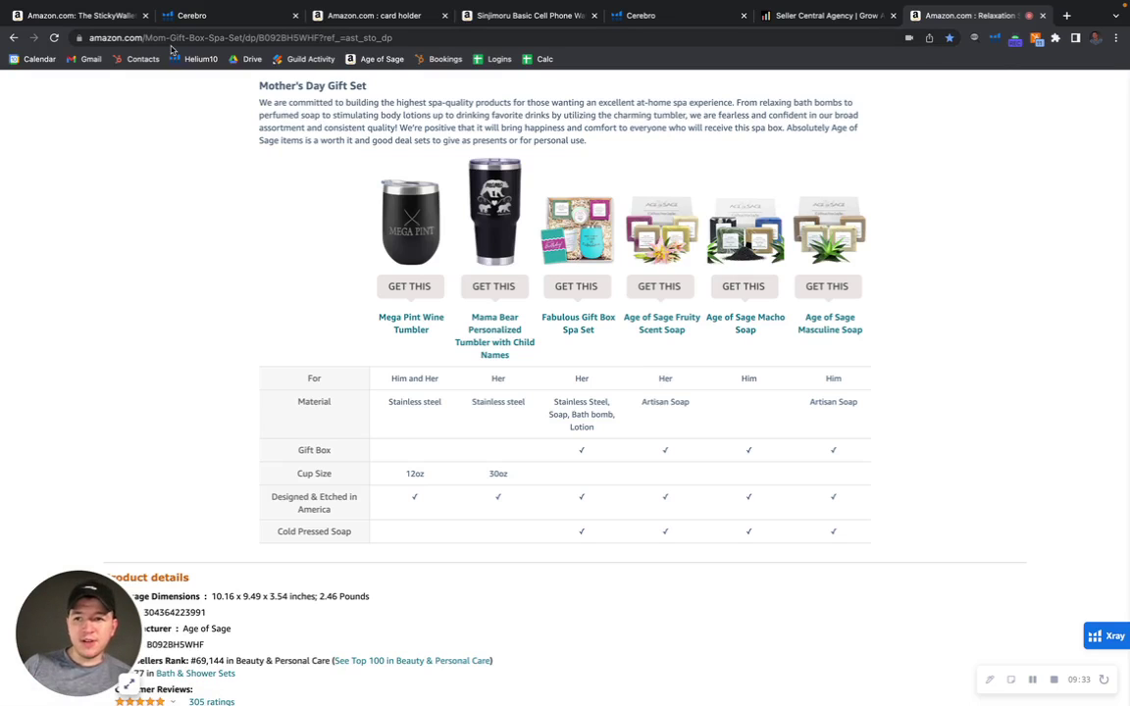
Return to the StickyWallet listing and look over its title, images and product details
click(88, 19)
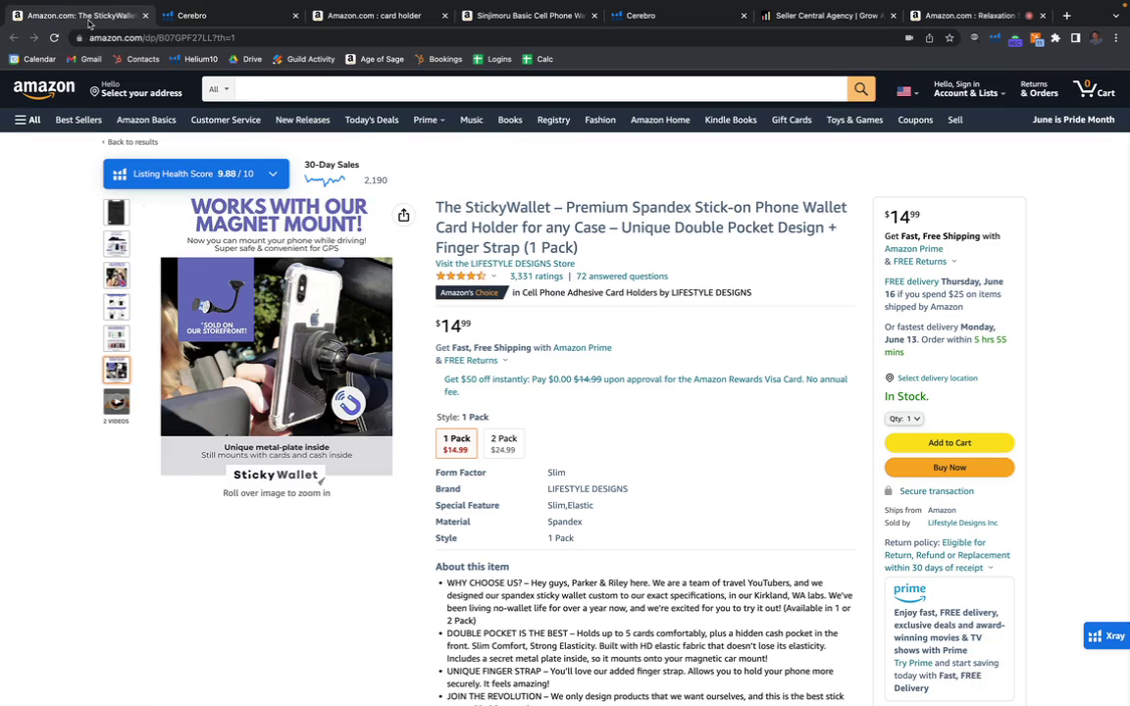
scroll(743, 540, down, 1)
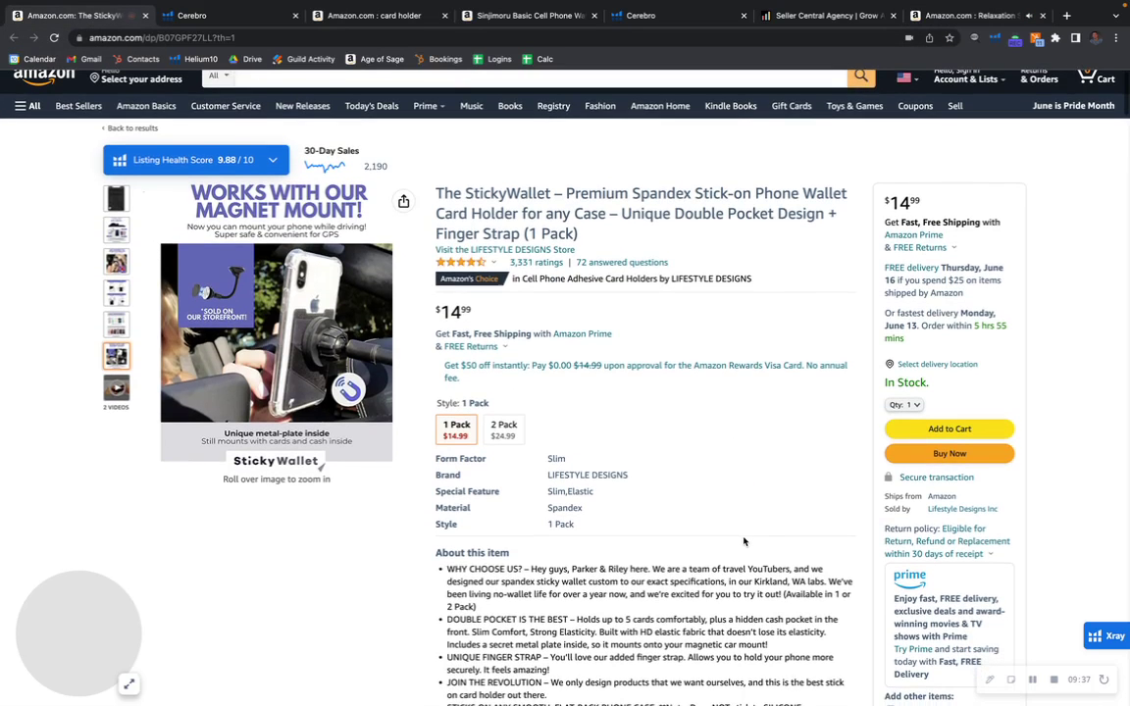
scroll(743, 540, up, 1)
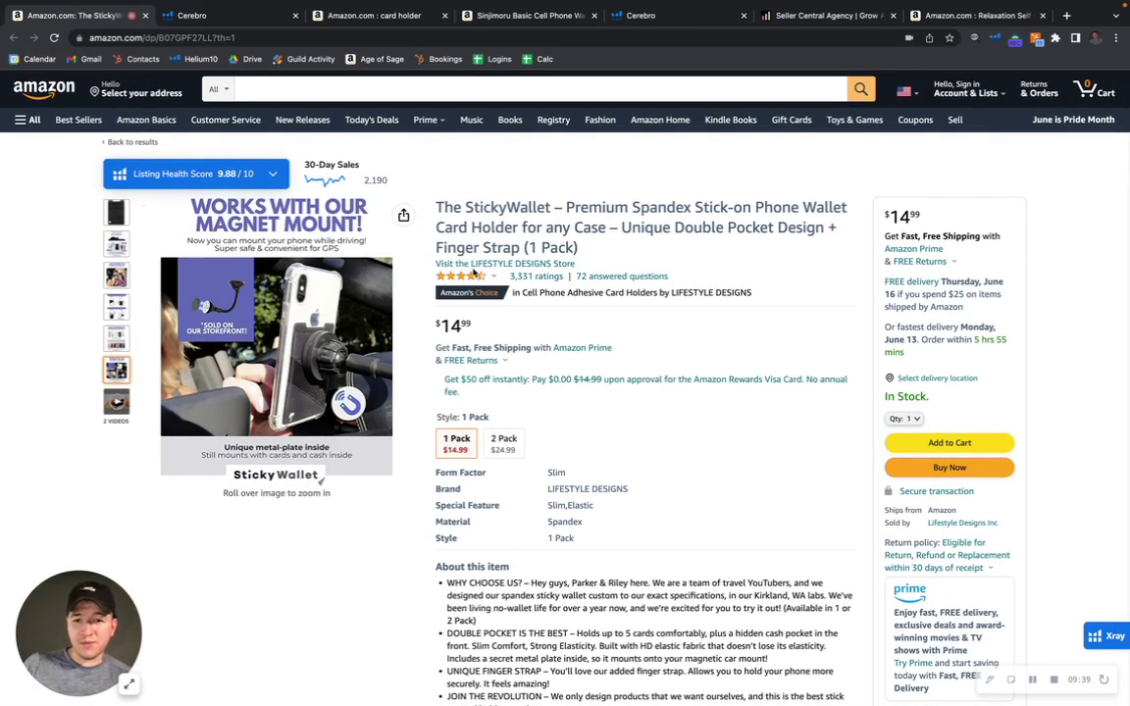
Show the My Amazon Guy homepage, go back briefly to the StickyWallet listing, and finish on the agency's homepage
click(775, 14)
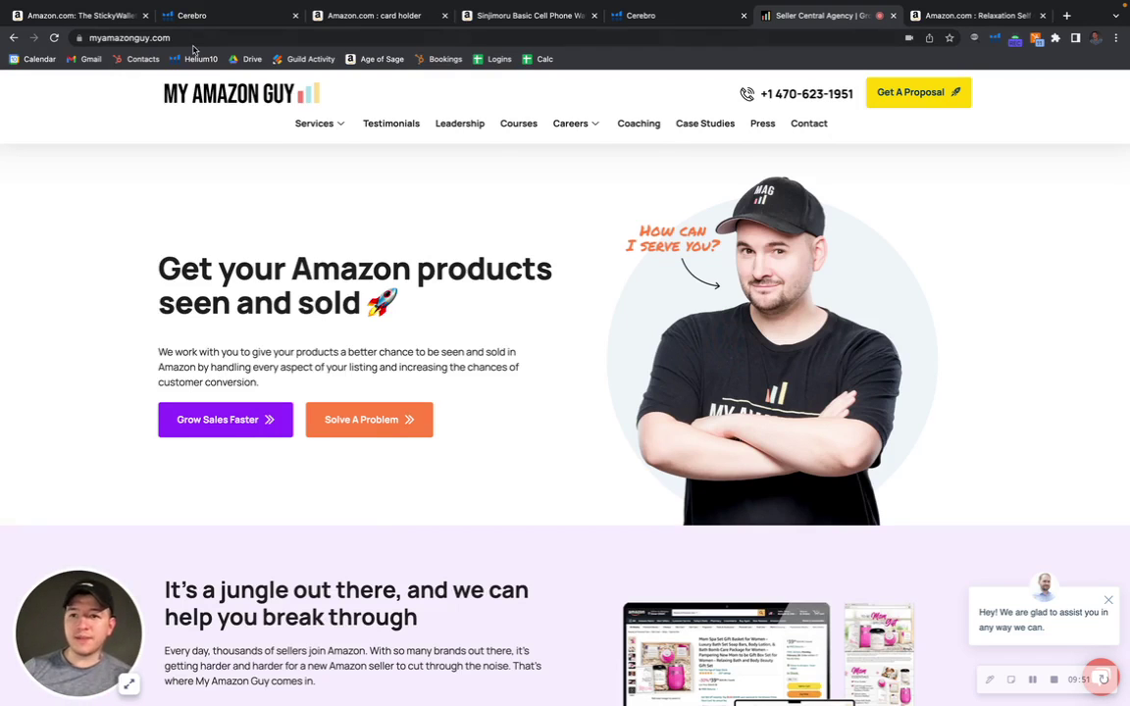
click(73, 16)
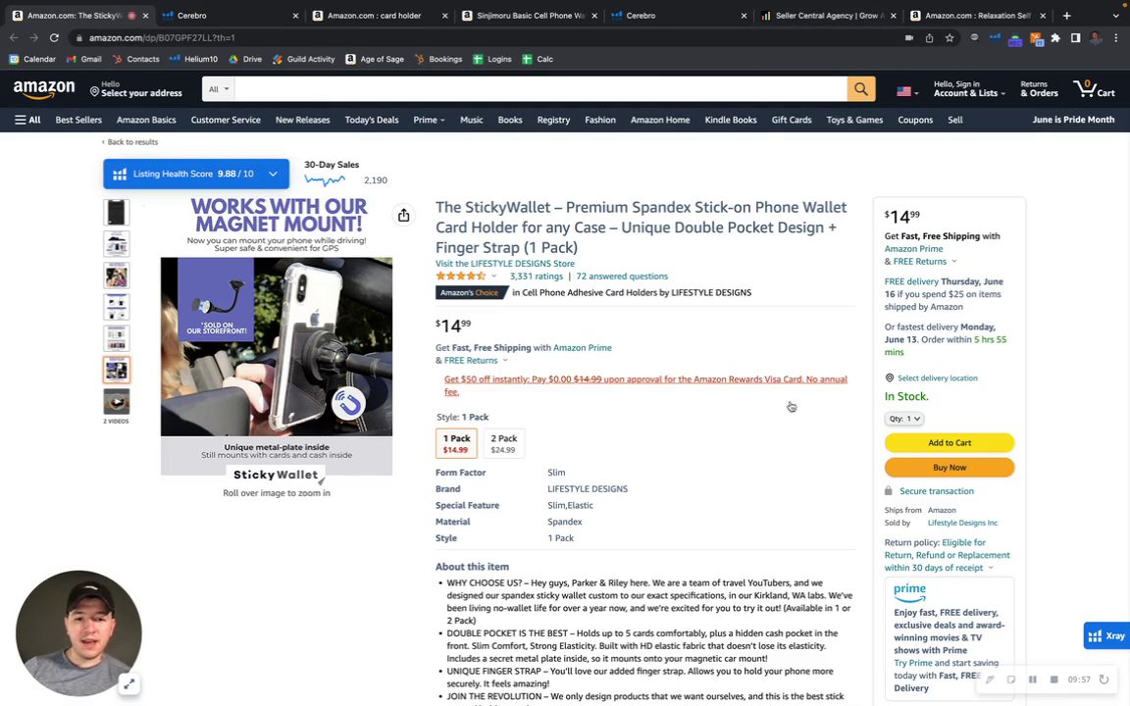
click(828, 23)
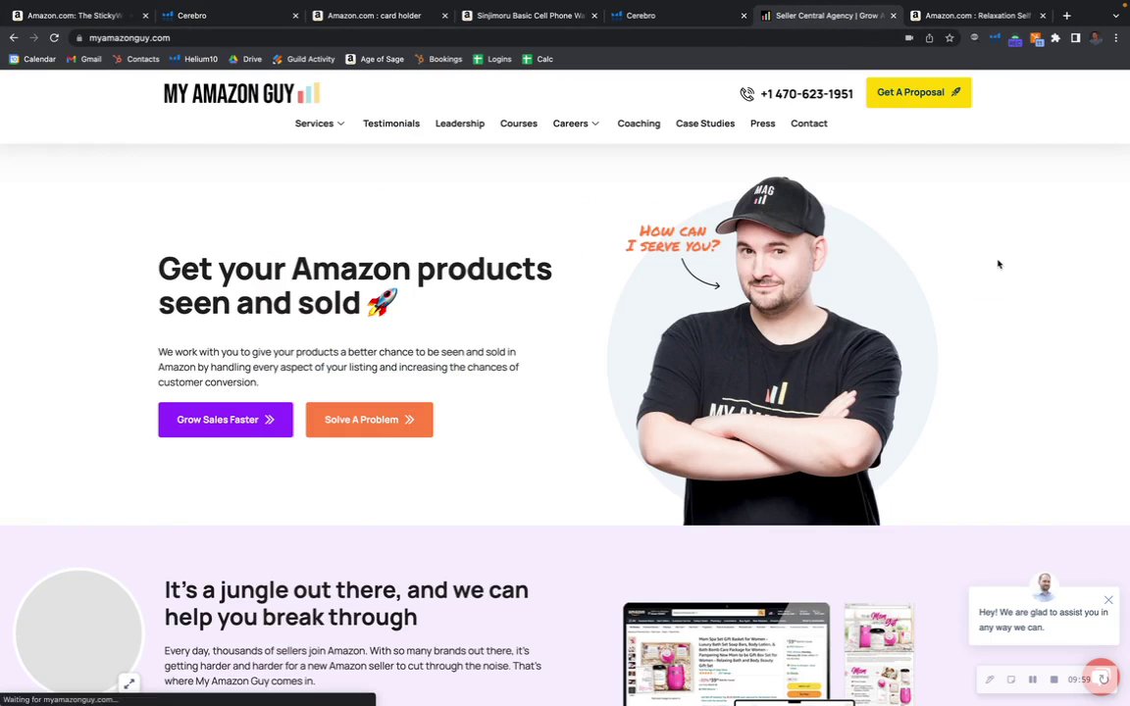